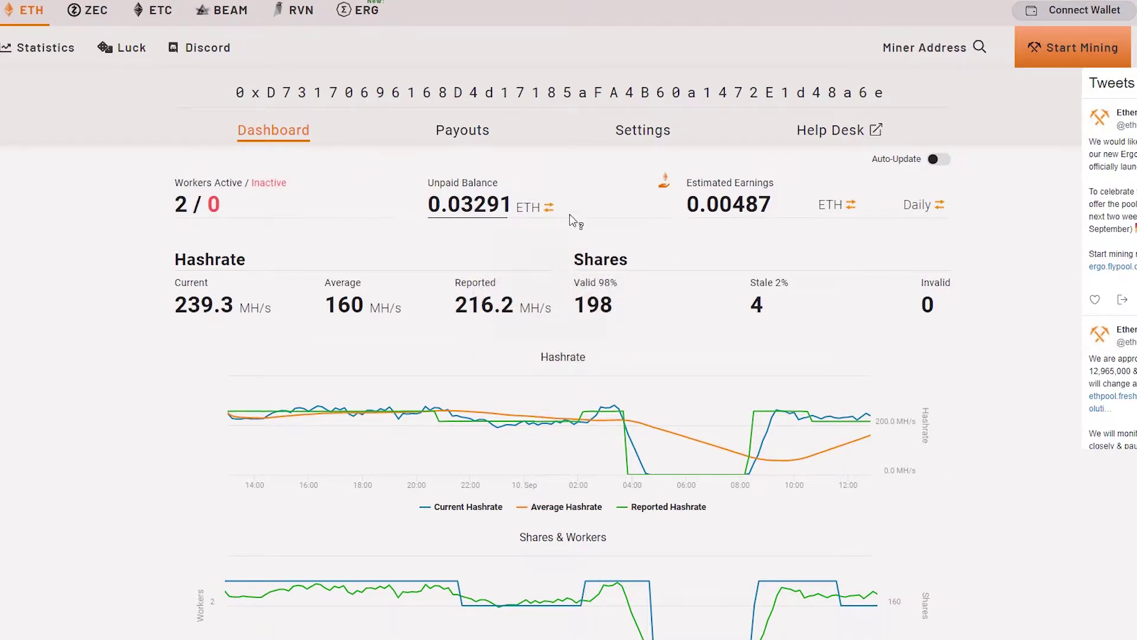
Step: Review Ethermine's payout history, return to the dashboard, and show gas prices of 106, 87, 86
left_click(480, 139)
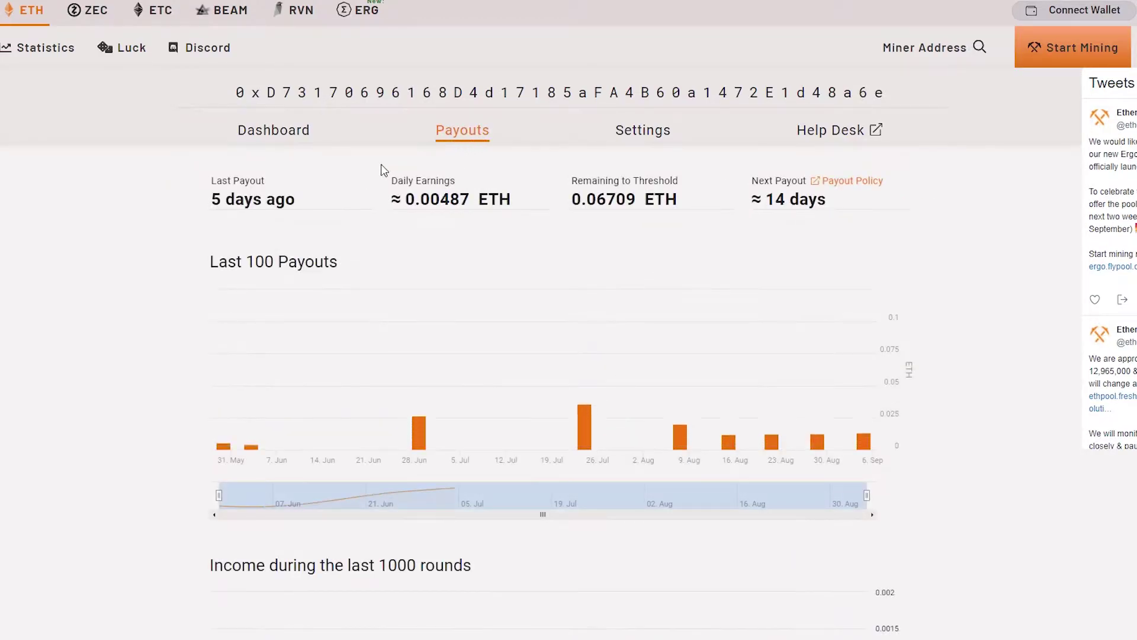
left_click(299, 138)
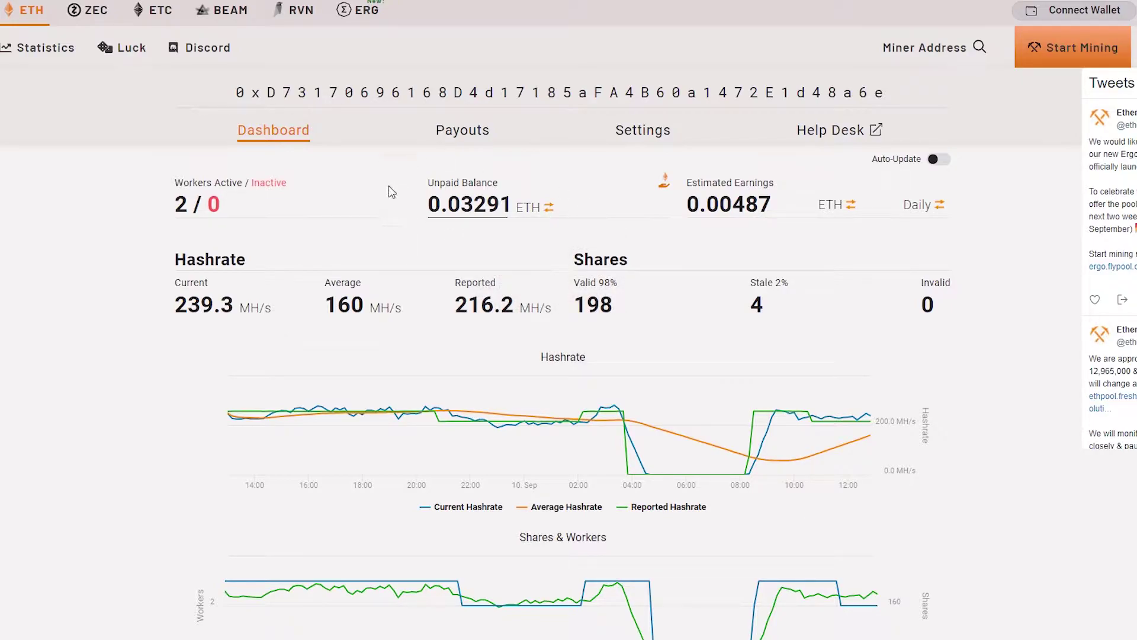
left_click(948, 2)
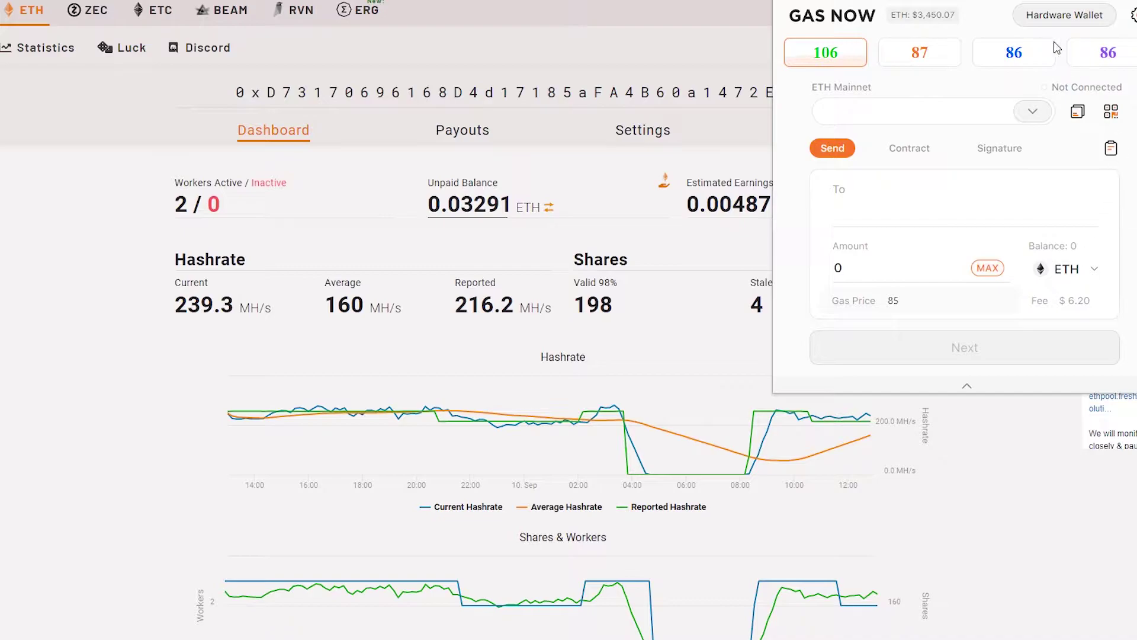
Step: Dismiss the Gas Now readout so the Ethermine dashboard and its manual payout icon are visible
left_click(672, 189)
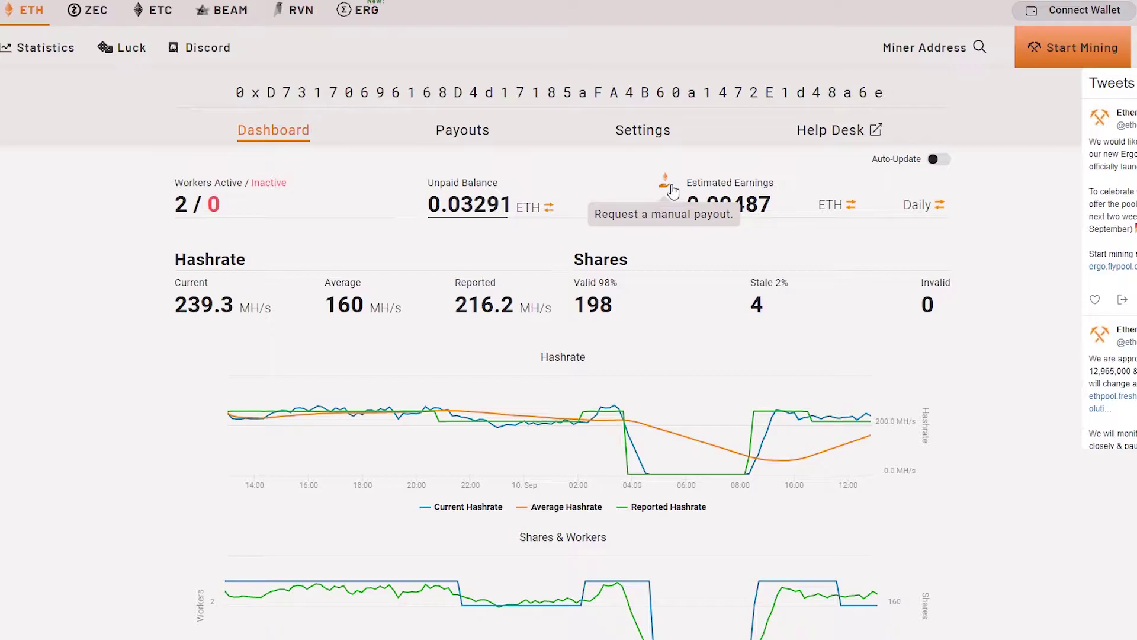
mouse_move(574, 213)
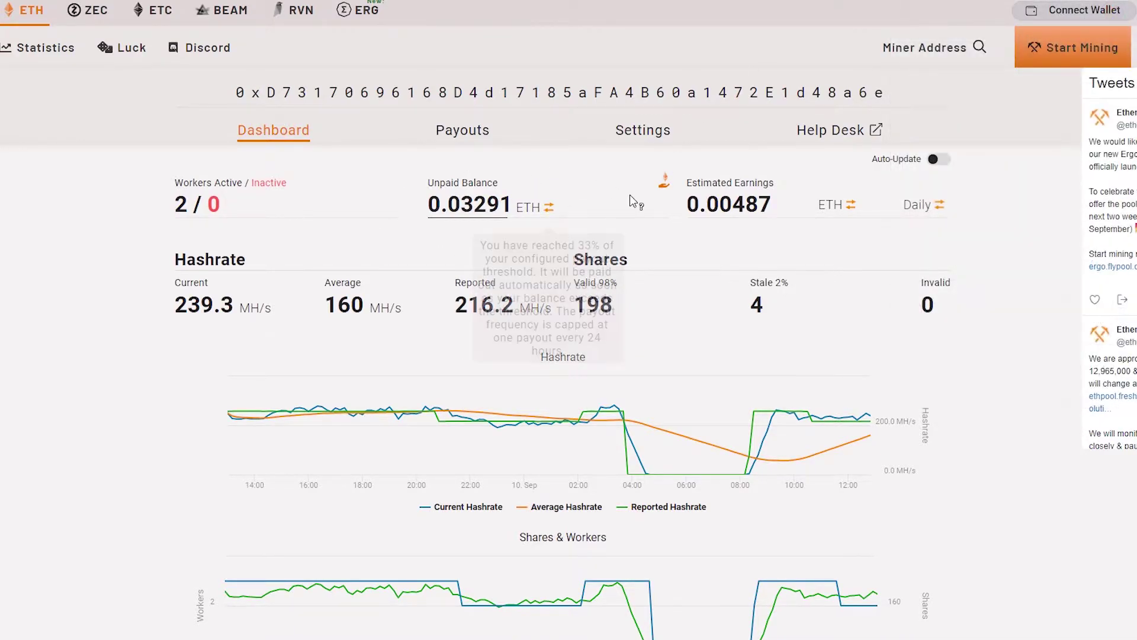
Step: Bring up the manual payout request and select the approximate 0.031049 ETH payout amount
left_click(666, 188)
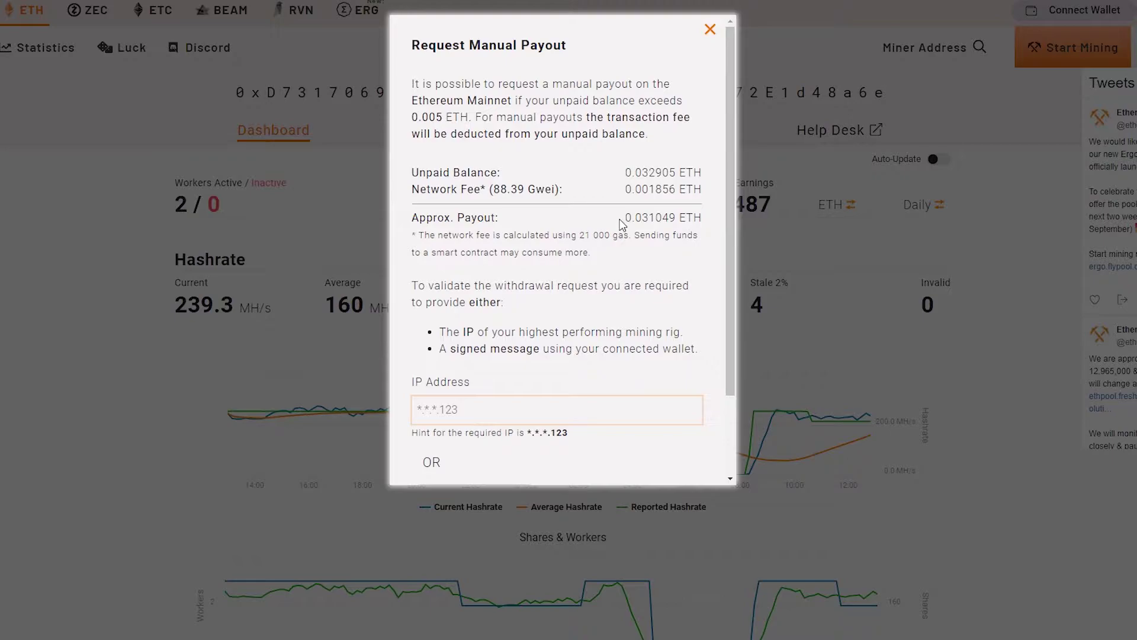
left_click_drag(624, 224, 699, 226)
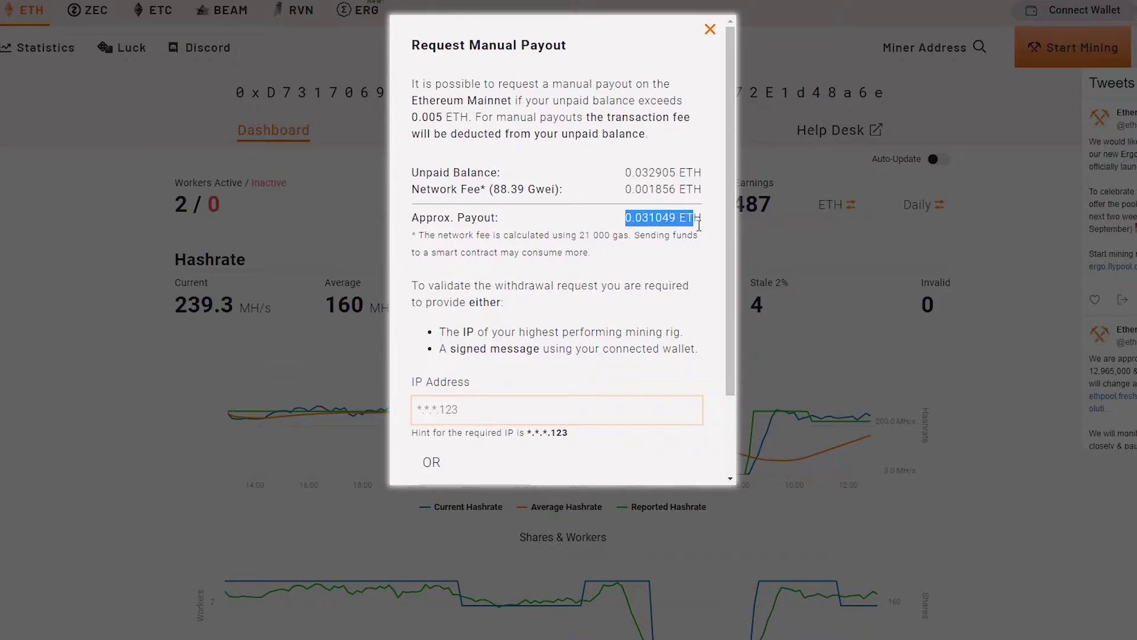
triple_click(662, 230)
scroll(563, 326, "down", 3)
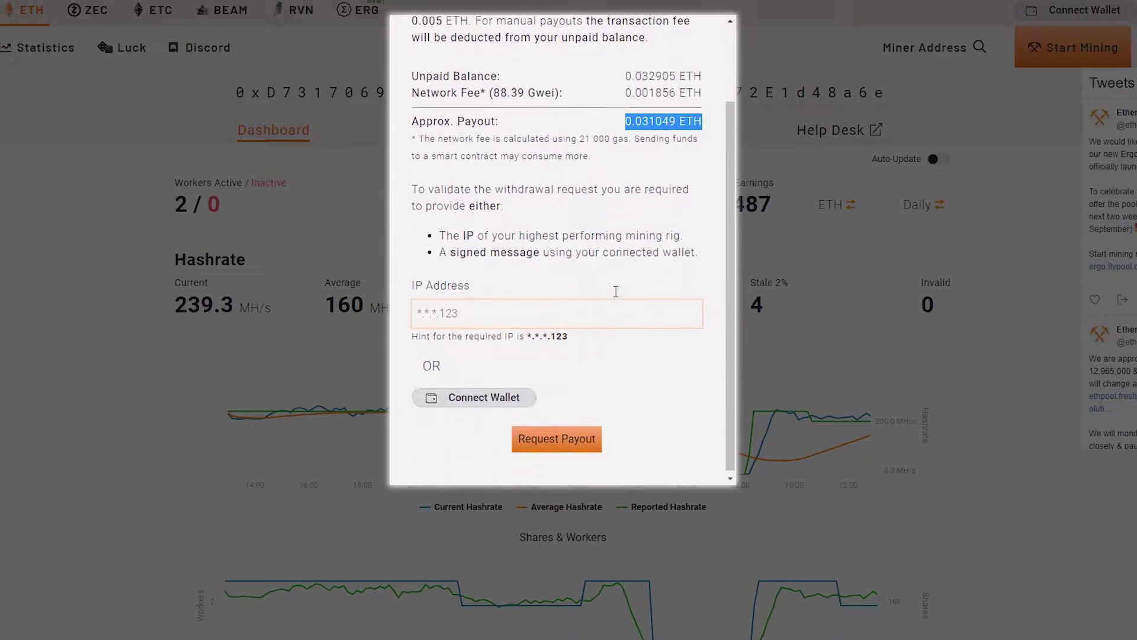
Step: Connect the MetaMask wallet, sign the message, and submit the manual payout request
left_click(521, 398)
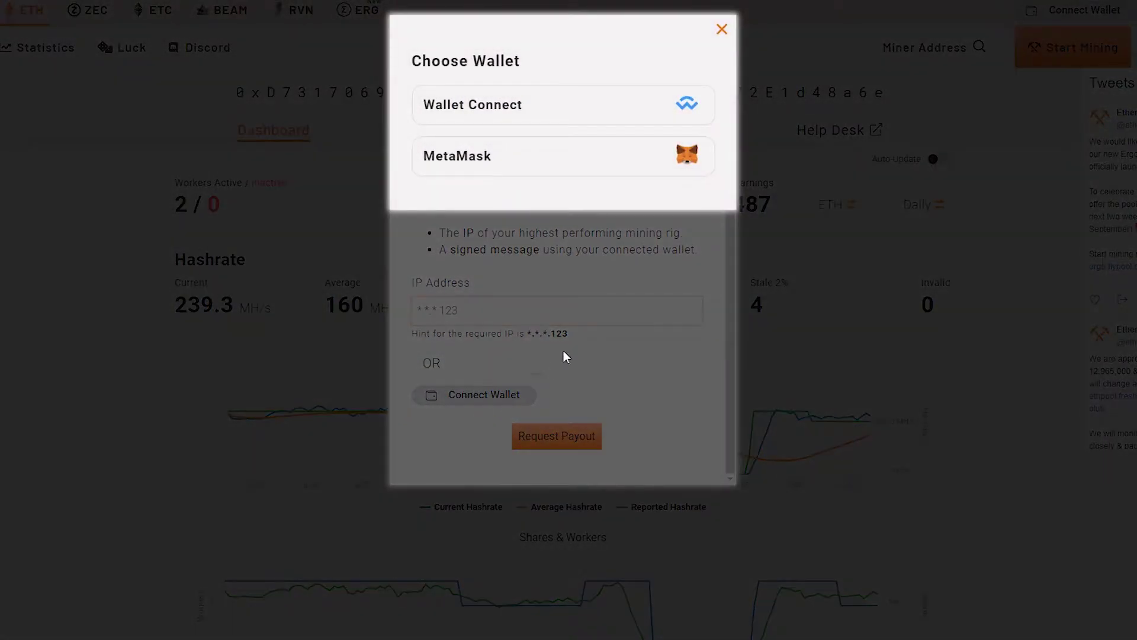
left_click(561, 170)
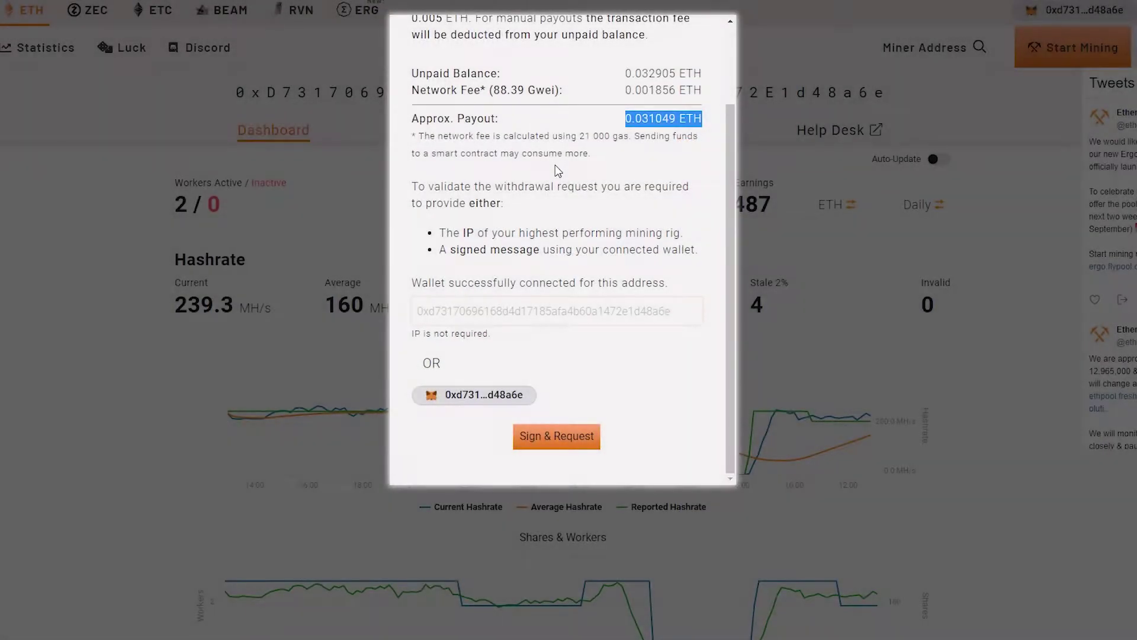
left_click(579, 444)
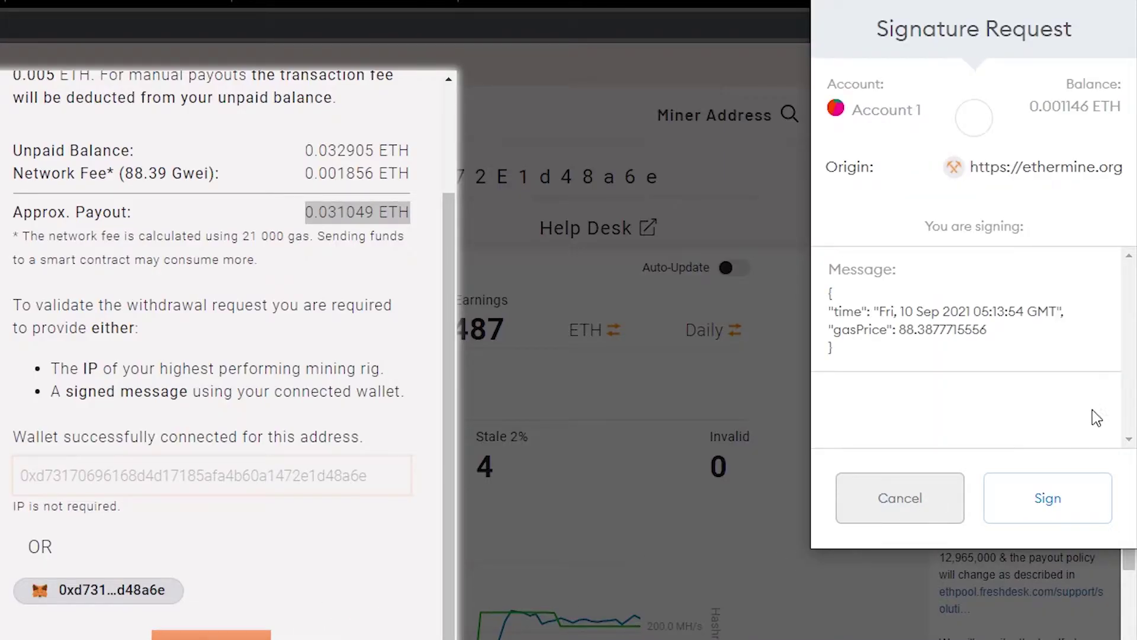
left_click(1074, 509)
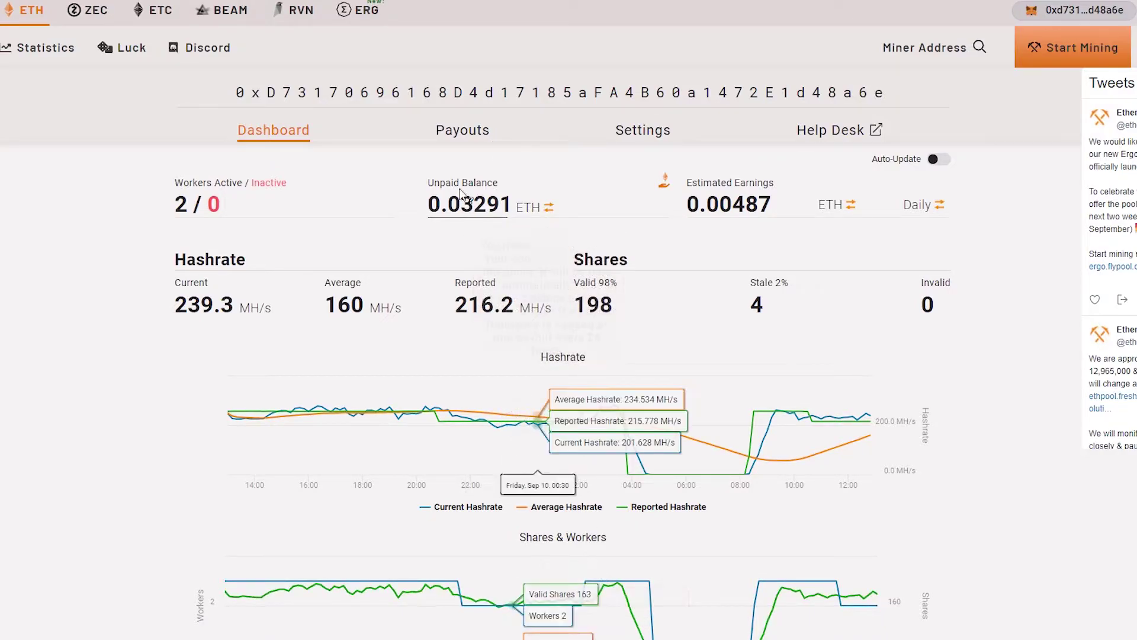
Step: Recheck Ethermine payouts, then inspect MetaMask's received 0.031057 ETH payout details
left_click(472, 141)
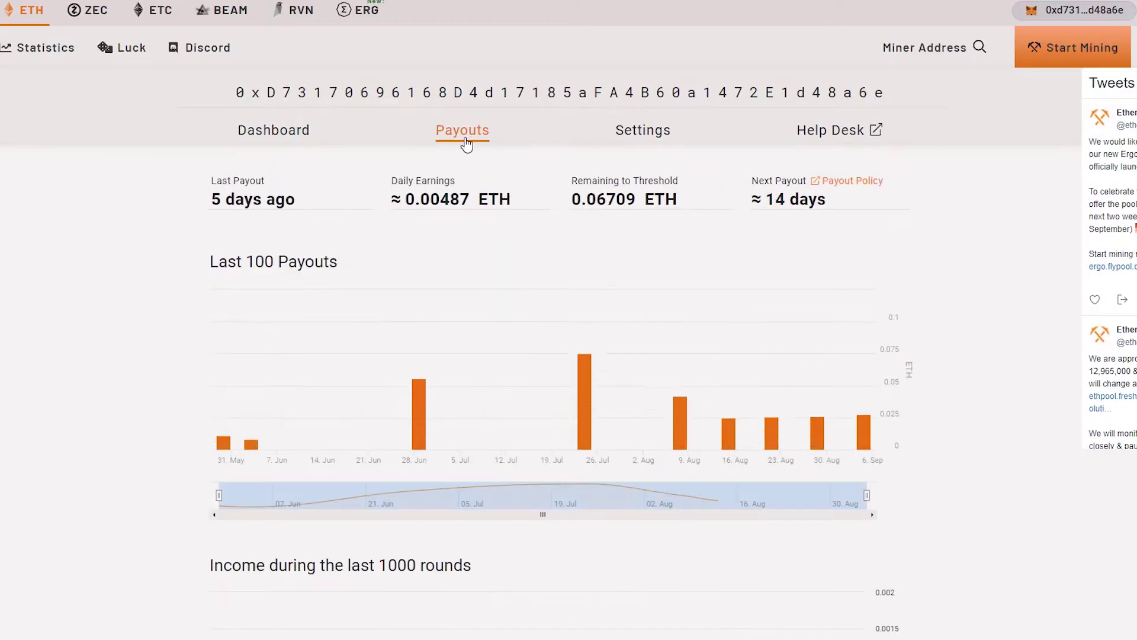
left_click(288, 131)
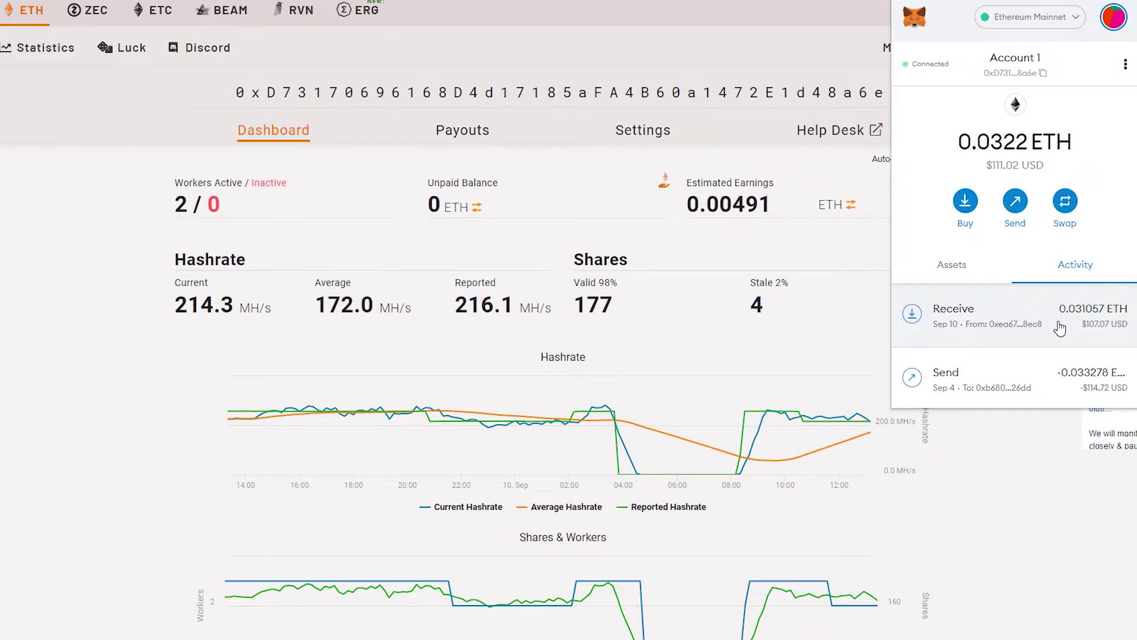
left_click(1060, 328)
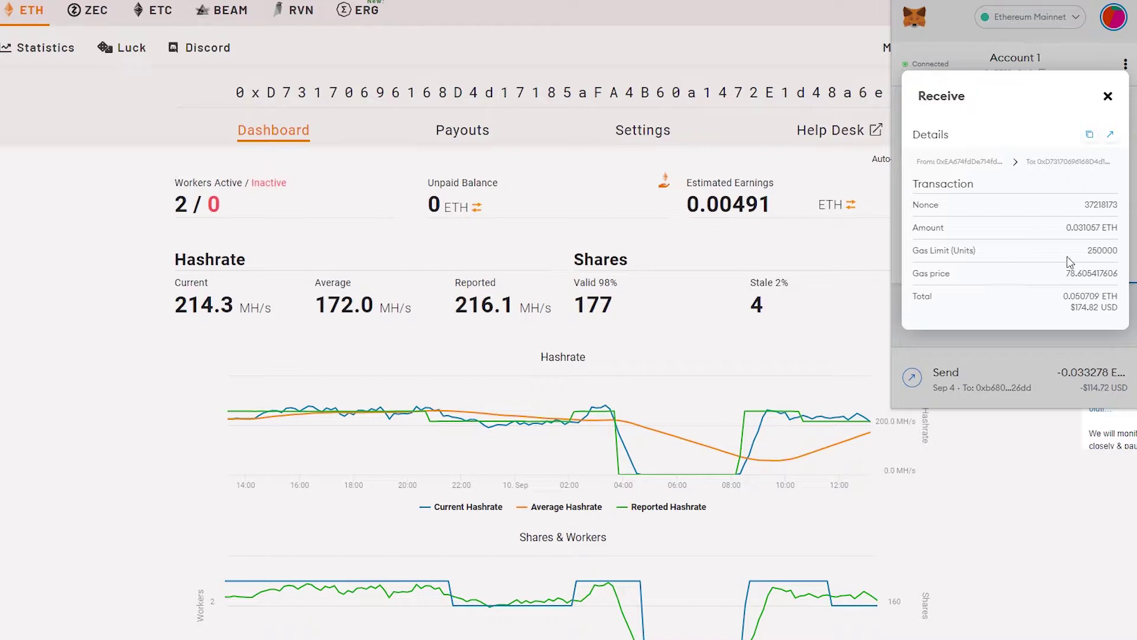
left_click_drag(1067, 234, 1123, 236)
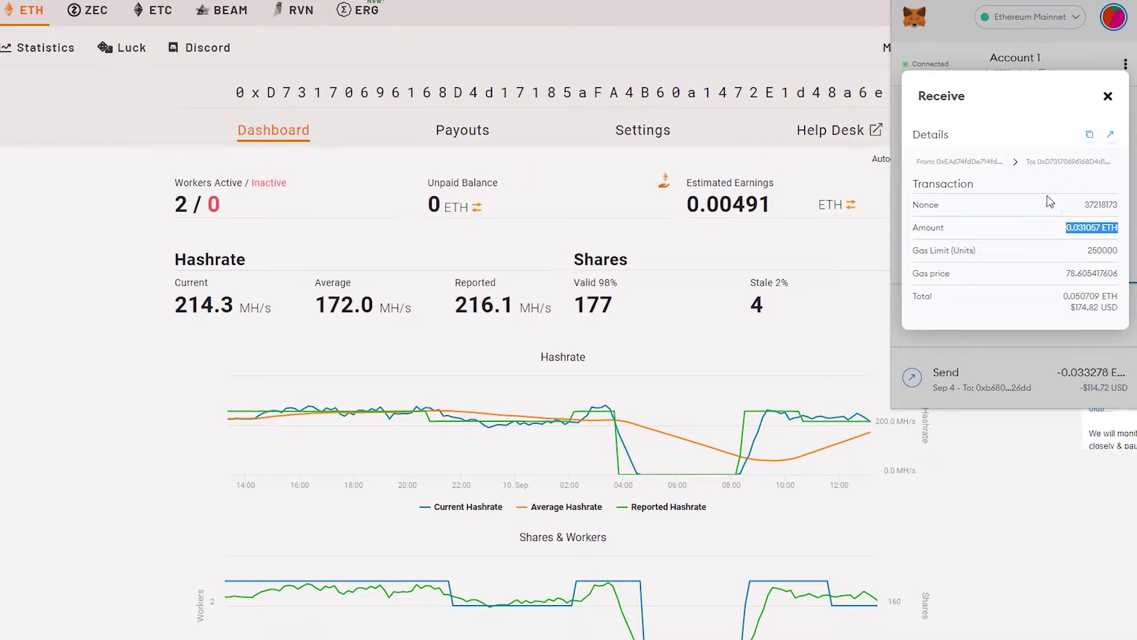
Step: Close the receipt details and start a new ETH send to reach the recipient list
left_click(1108, 97)
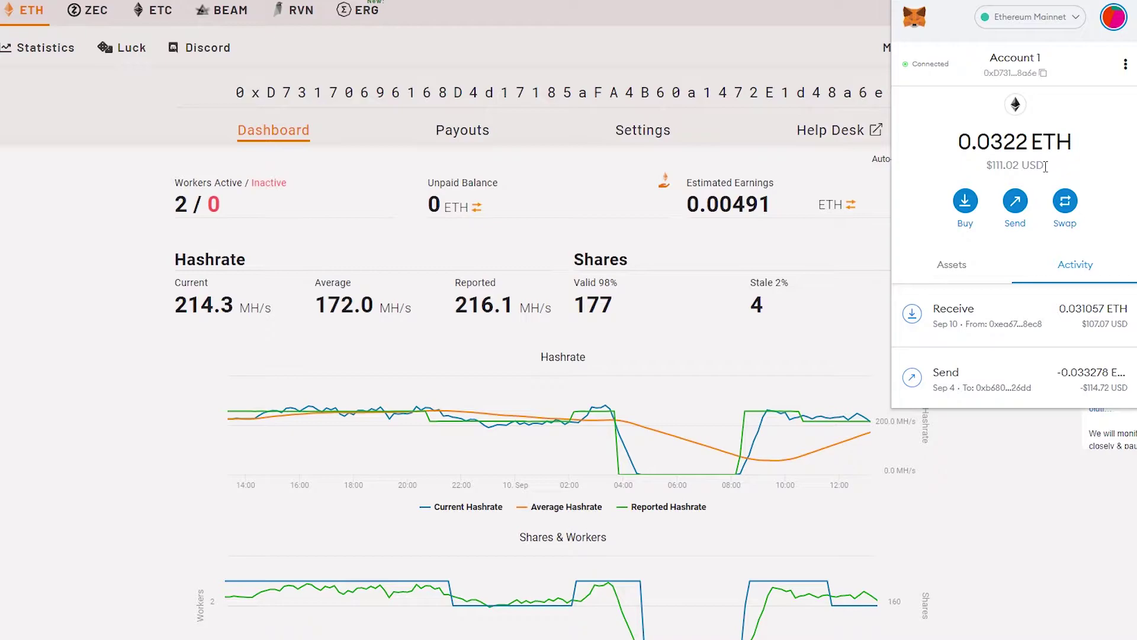
left_click(1055, 320)
left_click(1111, 98)
left_click(1020, 207)
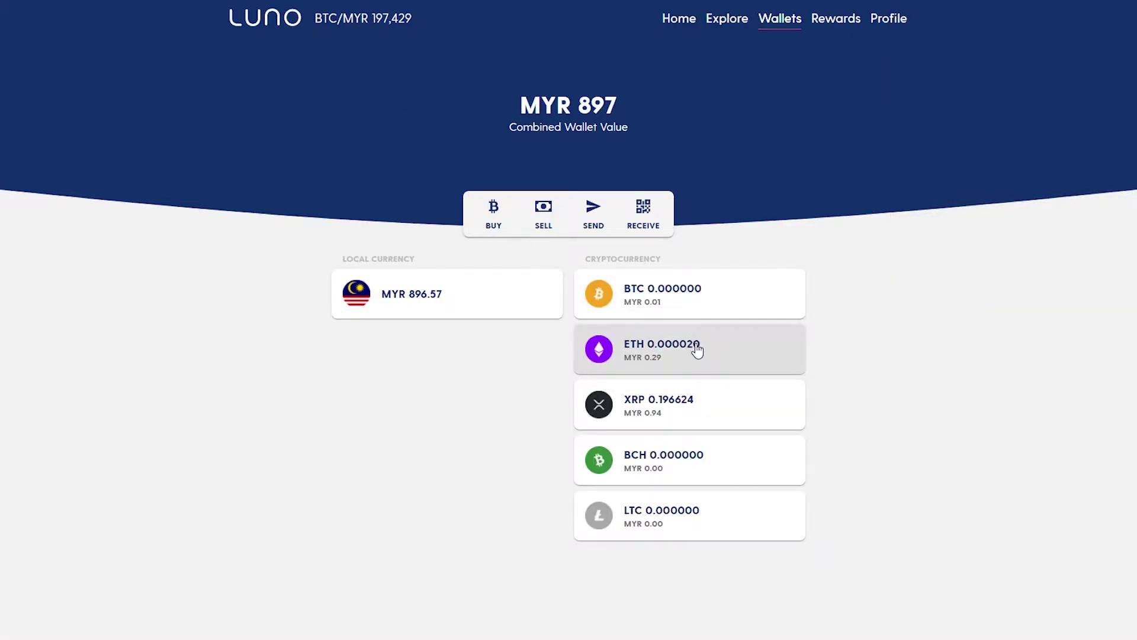
Step: Copy the Ethereum receiving address from Luno's ETH wallet
left_click(690, 345)
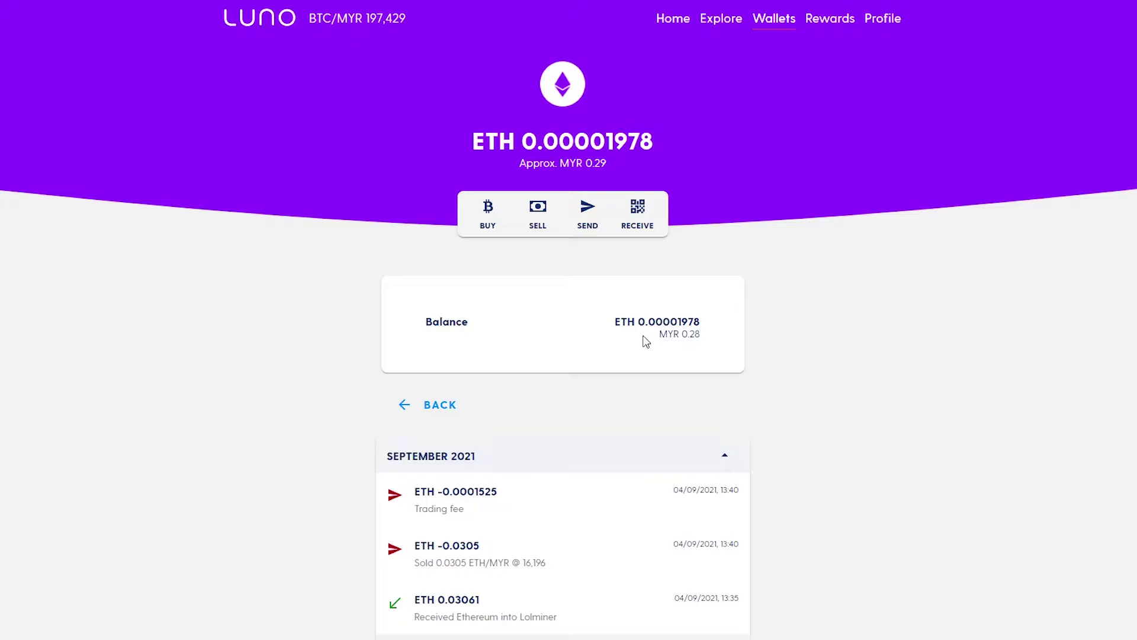
left_click(645, 229)
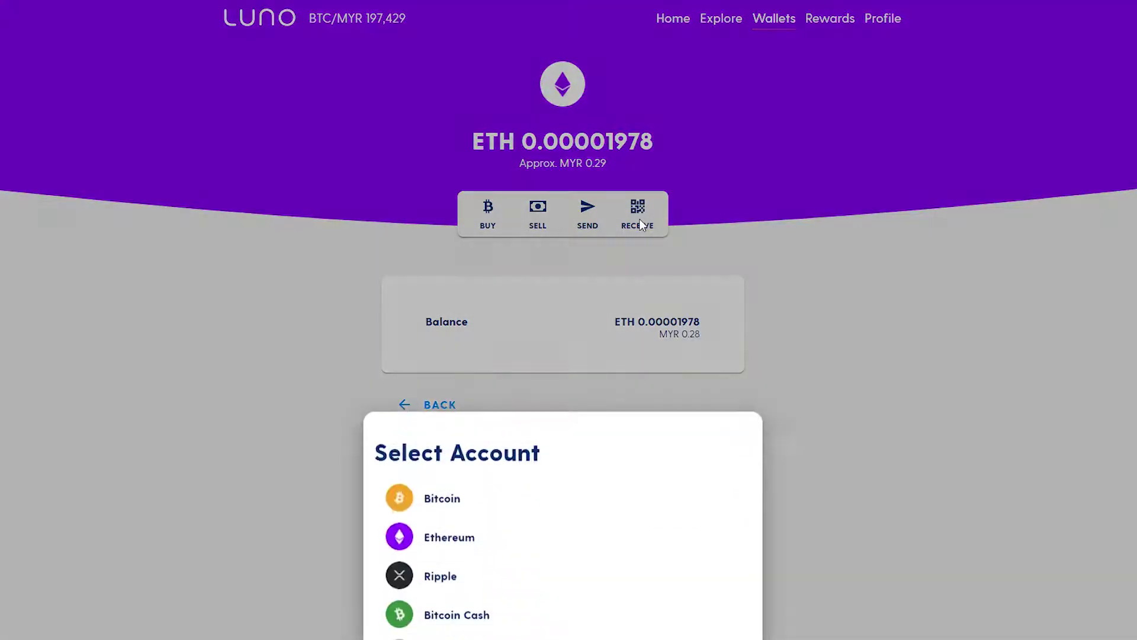
left_click(461, 522)
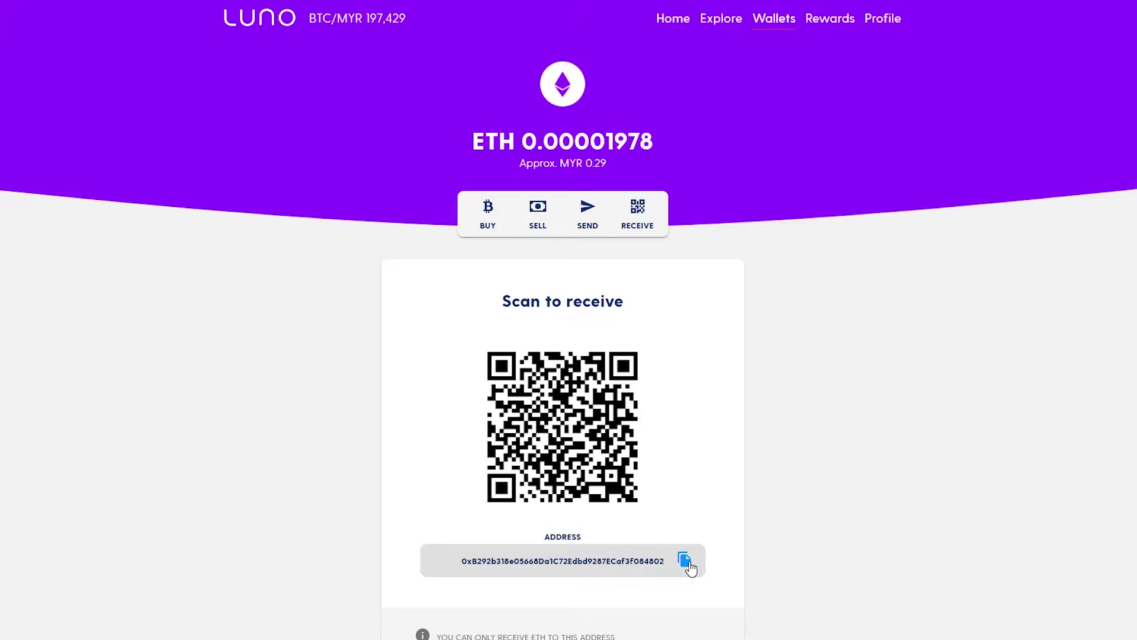
left_click(687, 562)
scroll(675, 423, "down", 2)
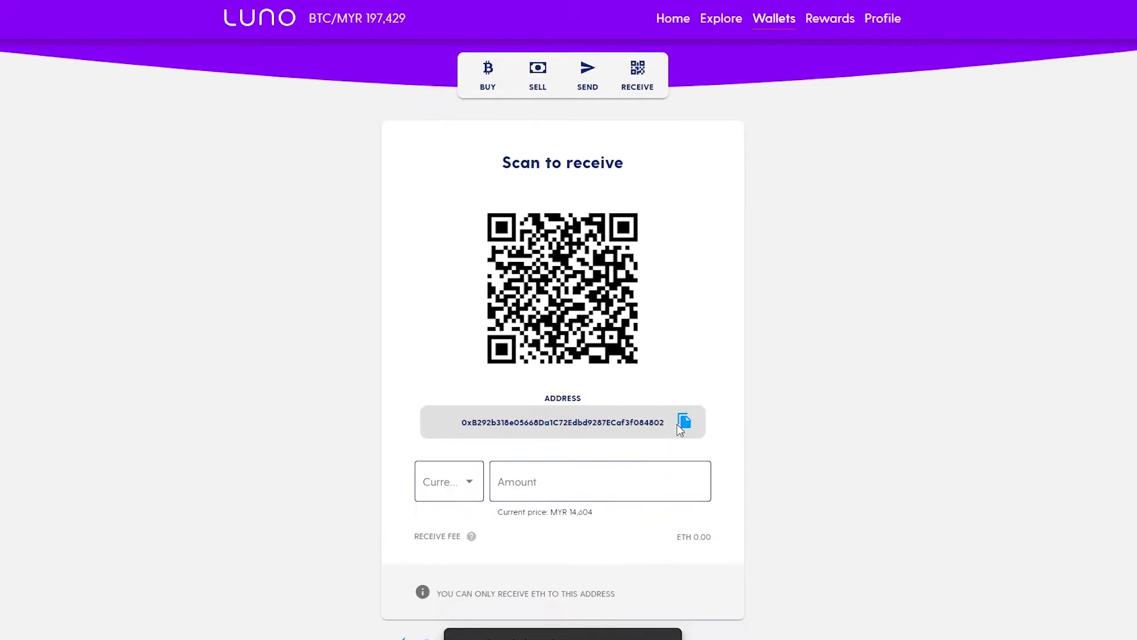
scroll(418, 170, "up", 2)
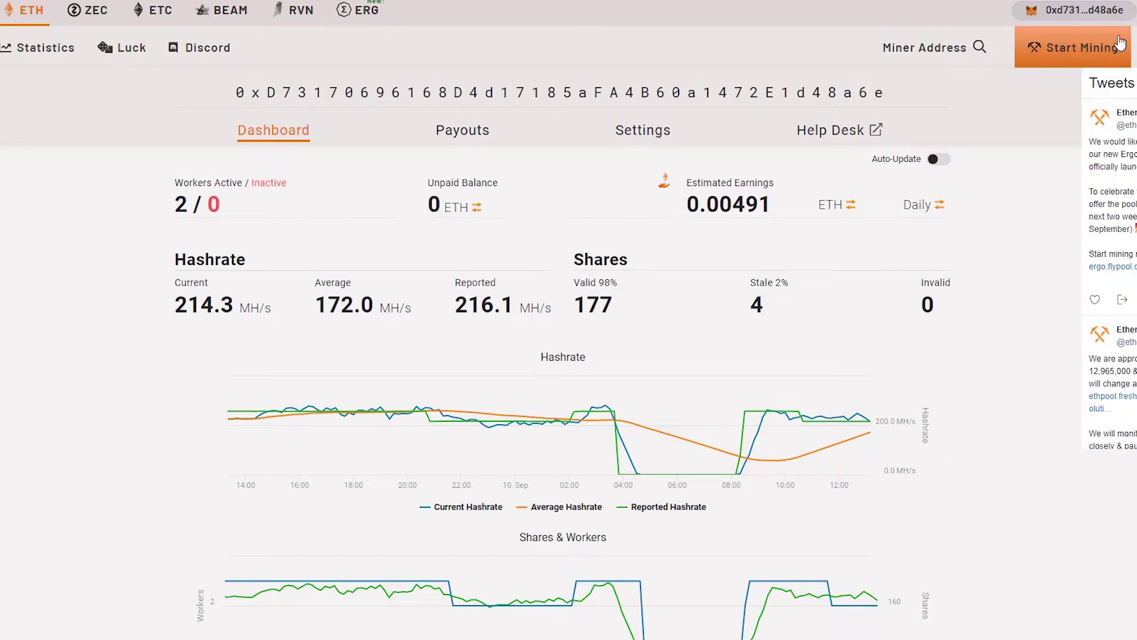
Step: Start a MetaMask send to the pasted luno address for the maximum 0.025388 ETH
left_click(1116, 37)
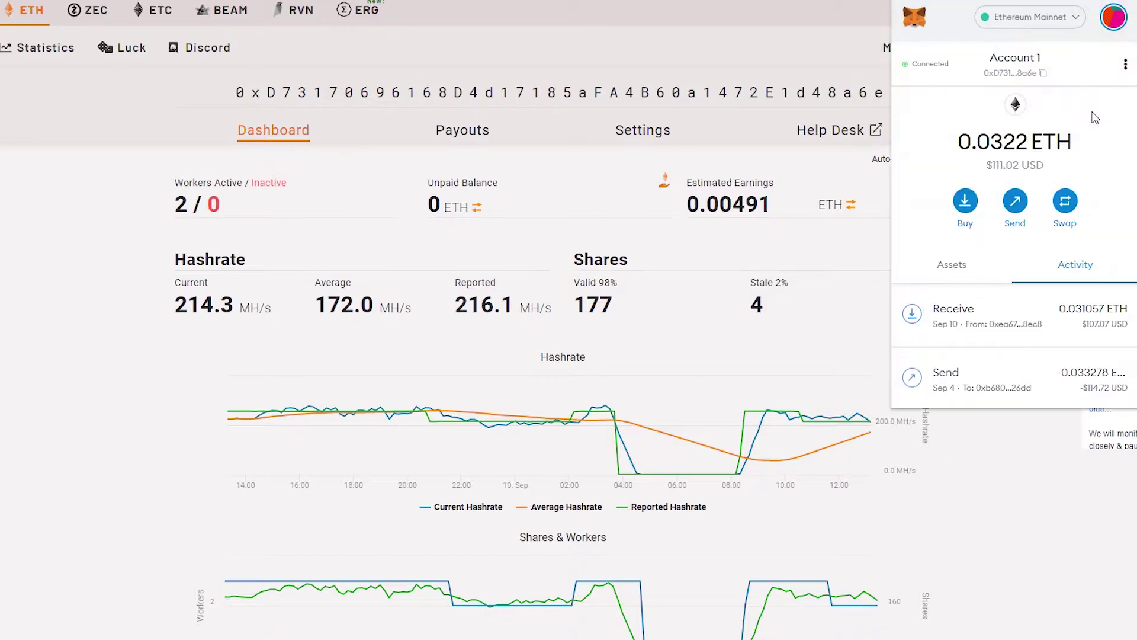
left_click(1016, 202)
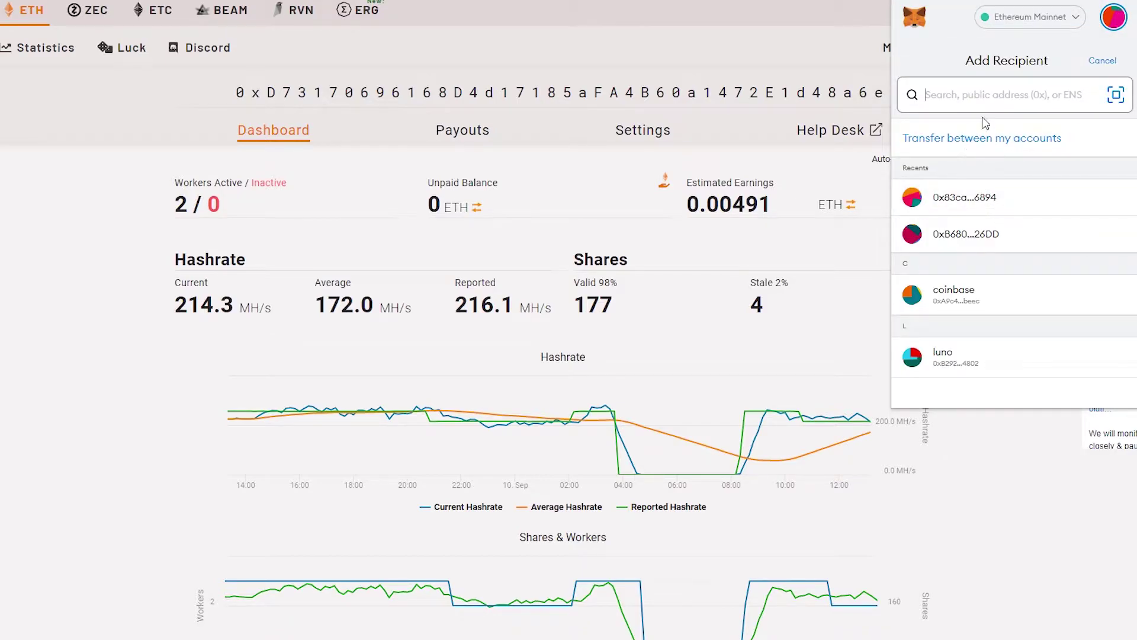
right_click(991, 100)
left_click(1007, 203)
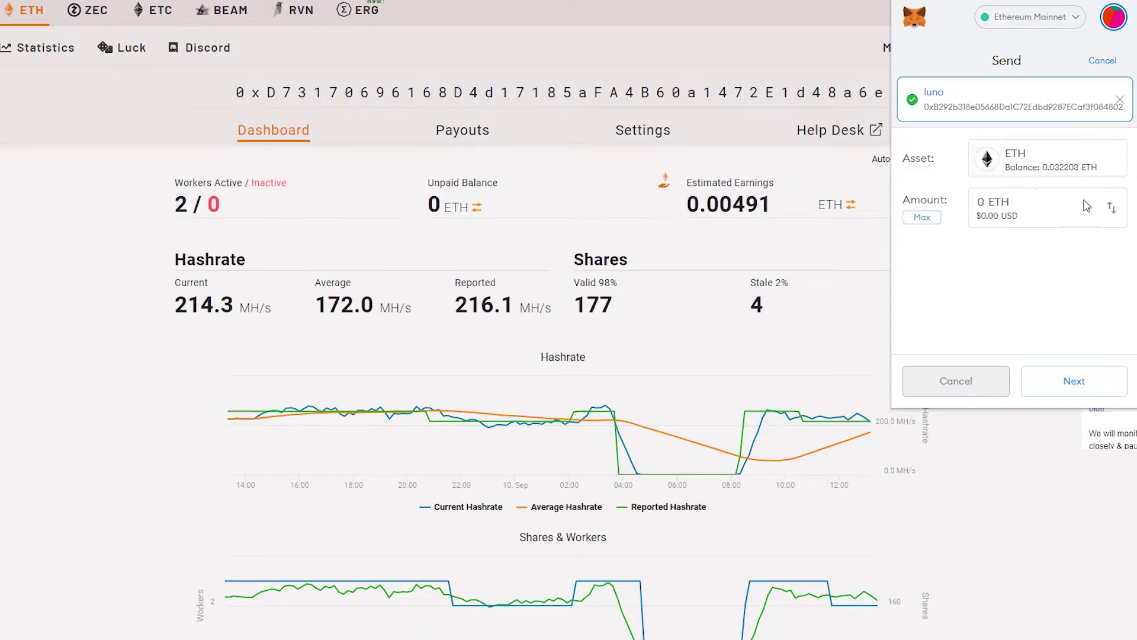
left_click(930, 218)
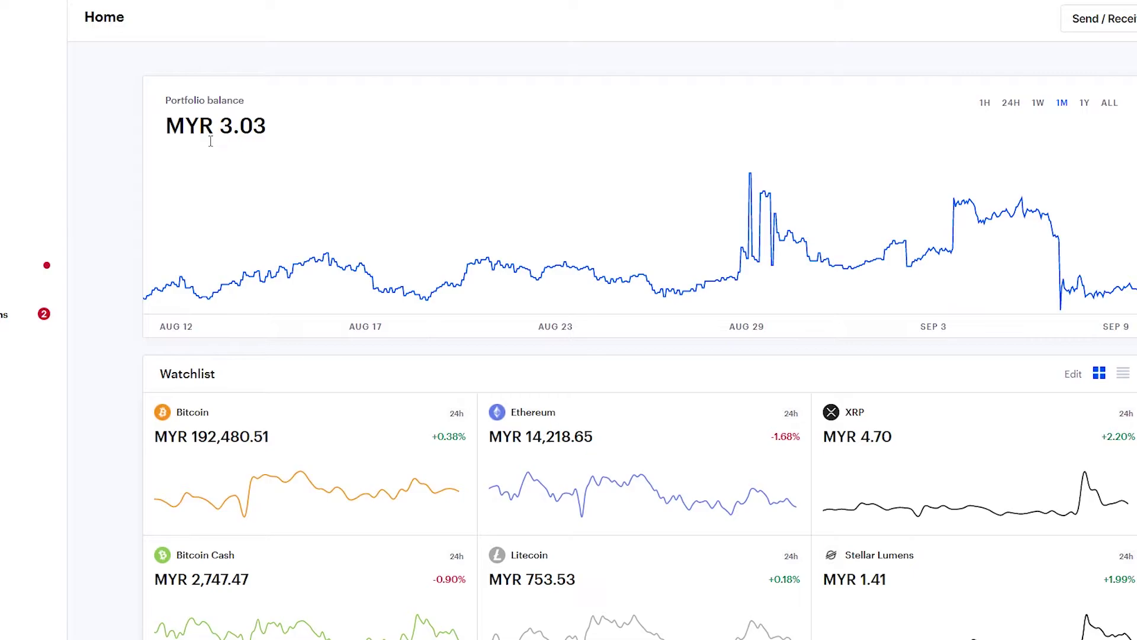
Step: Pick Ethereum in Coinbase's Receive tab via search and copy its ETH address
left_click(1105, 18)
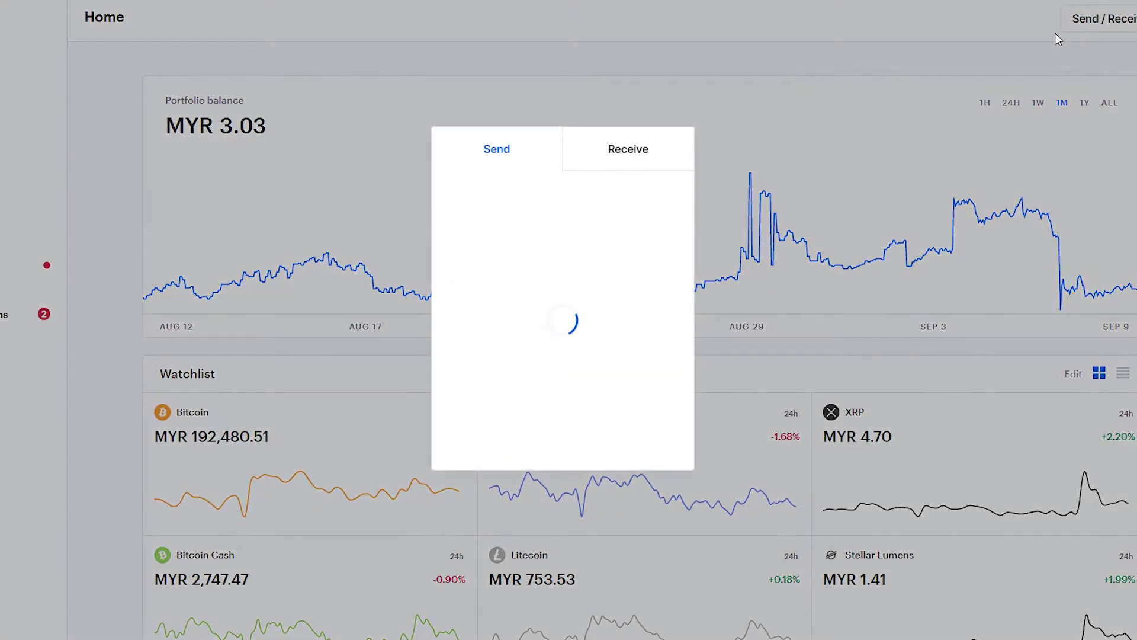
left_click(643, 158)
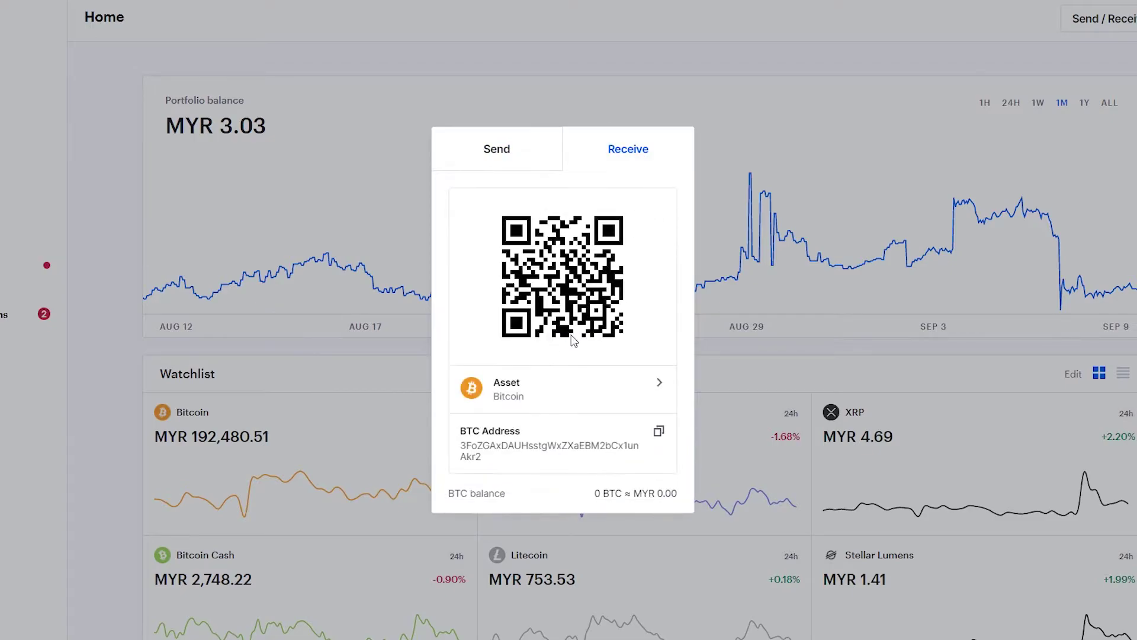
left_click(641, 395)
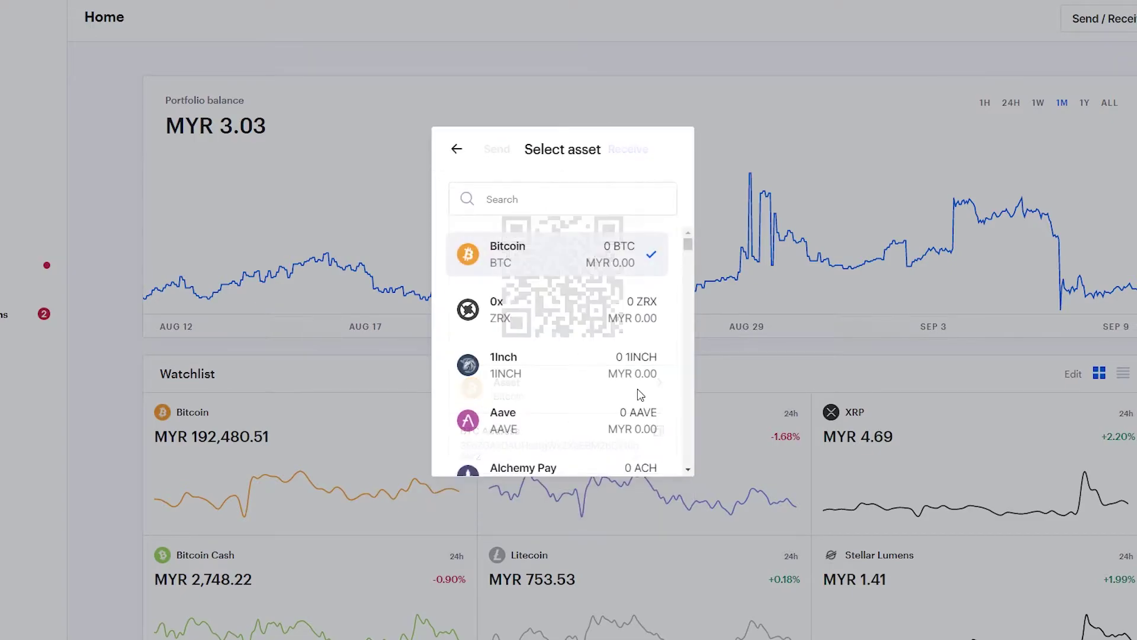
left_click(552, 200)
type("ethj")
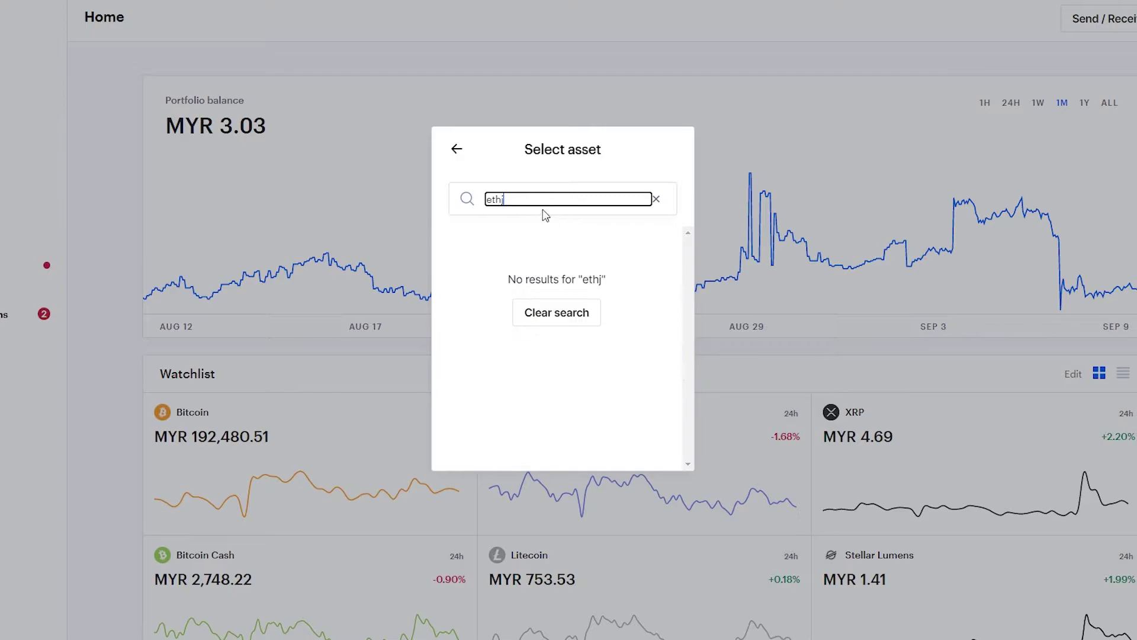
key("BackSpace")
left_click(539, 250)
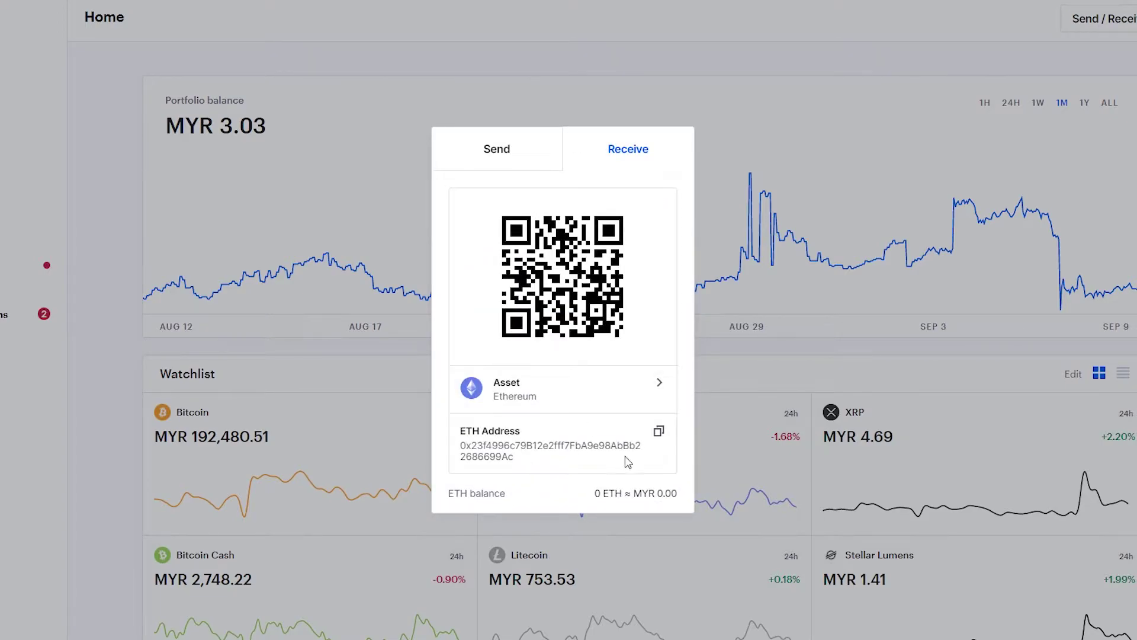
left_click(660, 434)
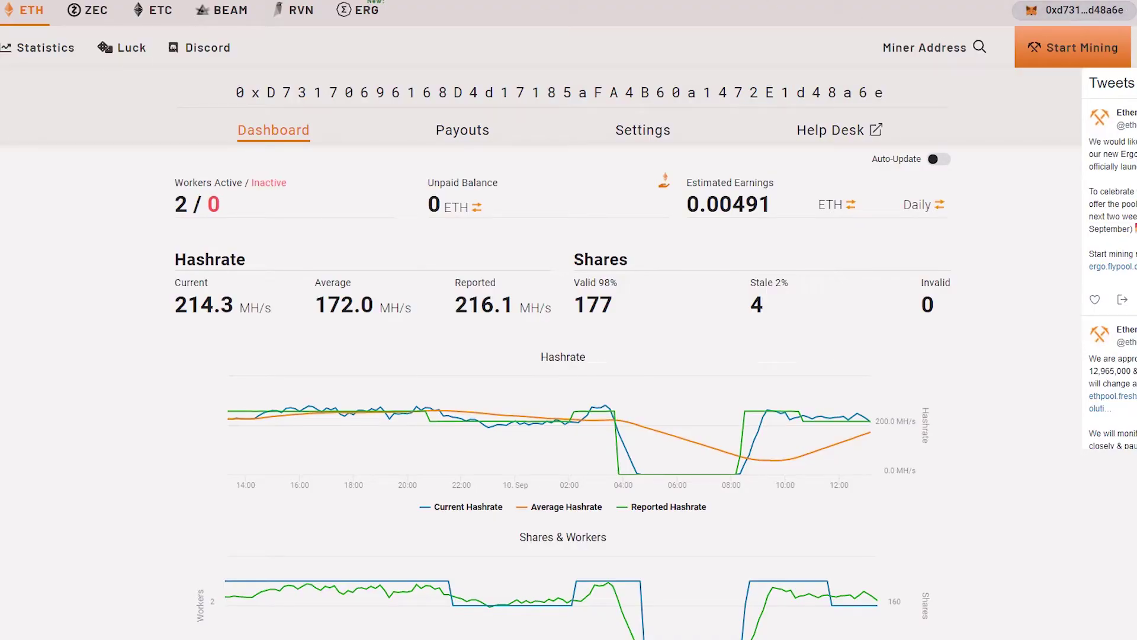
Step: Address a MetaMask send to the pasted Coinbase address for the maximum 0.030256 ETH and continue
left_click(1073, 10)
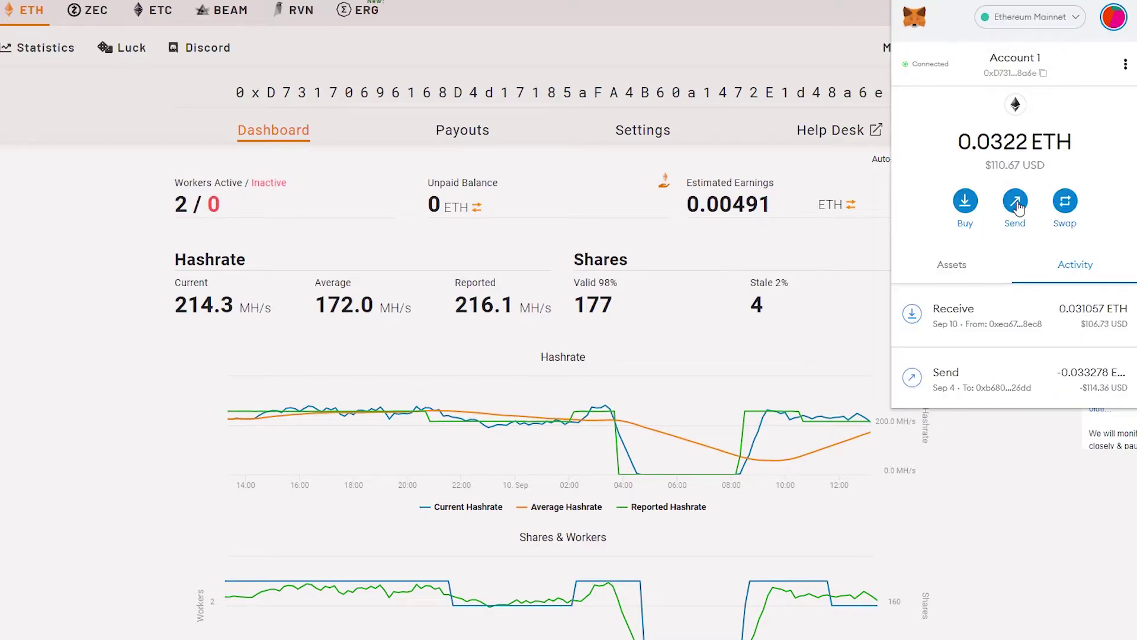
left_click(1017, 204)
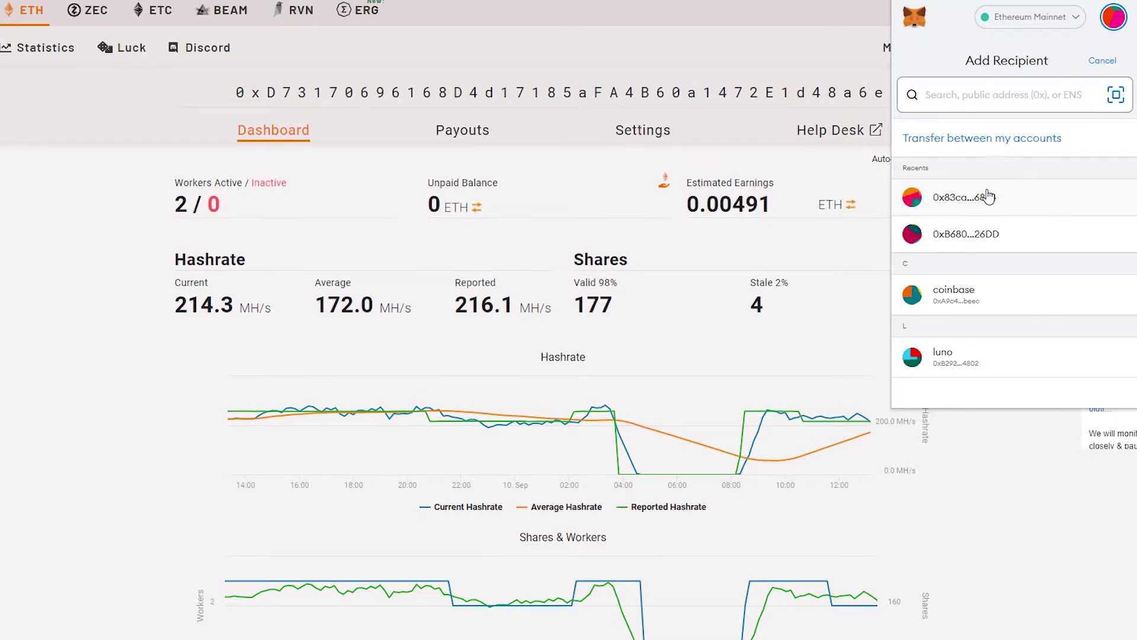
right_click(985, 101)
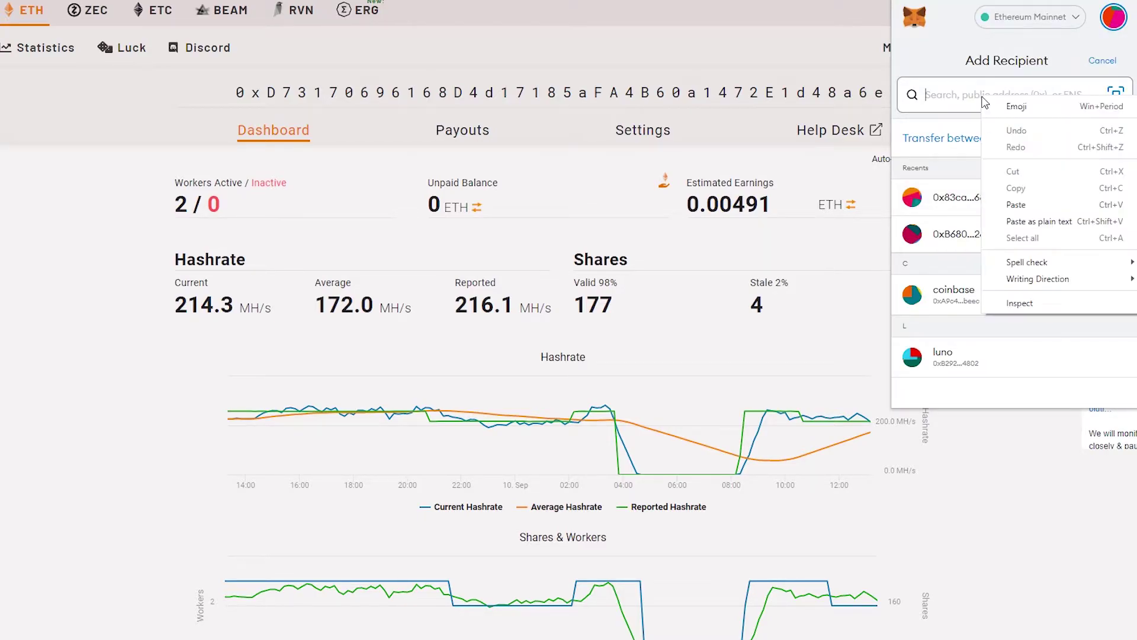
left_click(1026, 207)
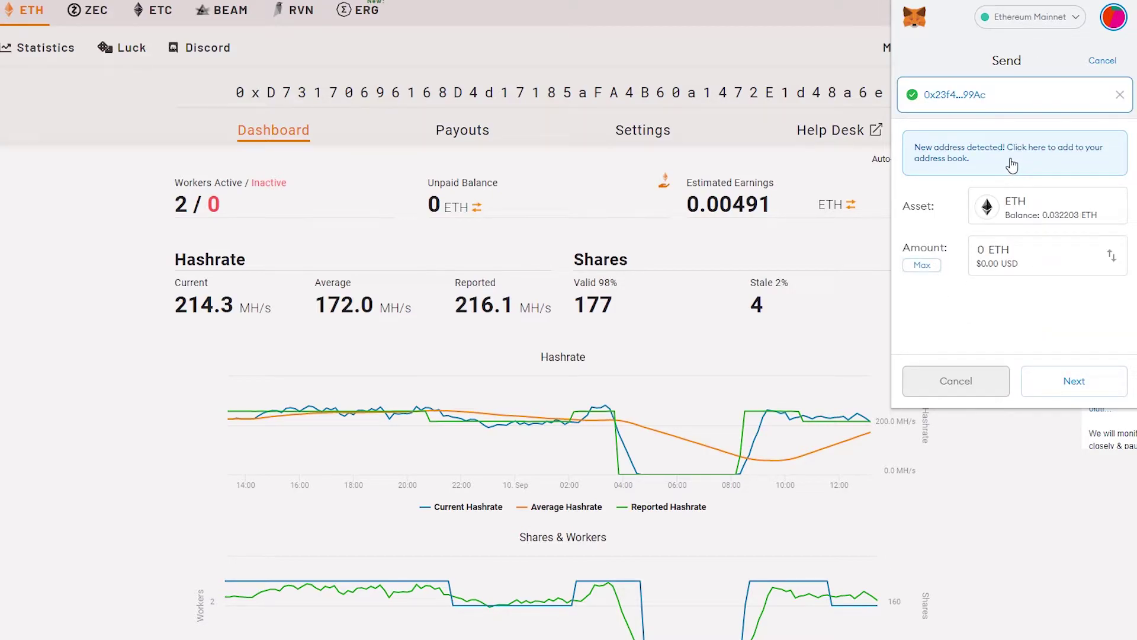
left_click(922, 265)
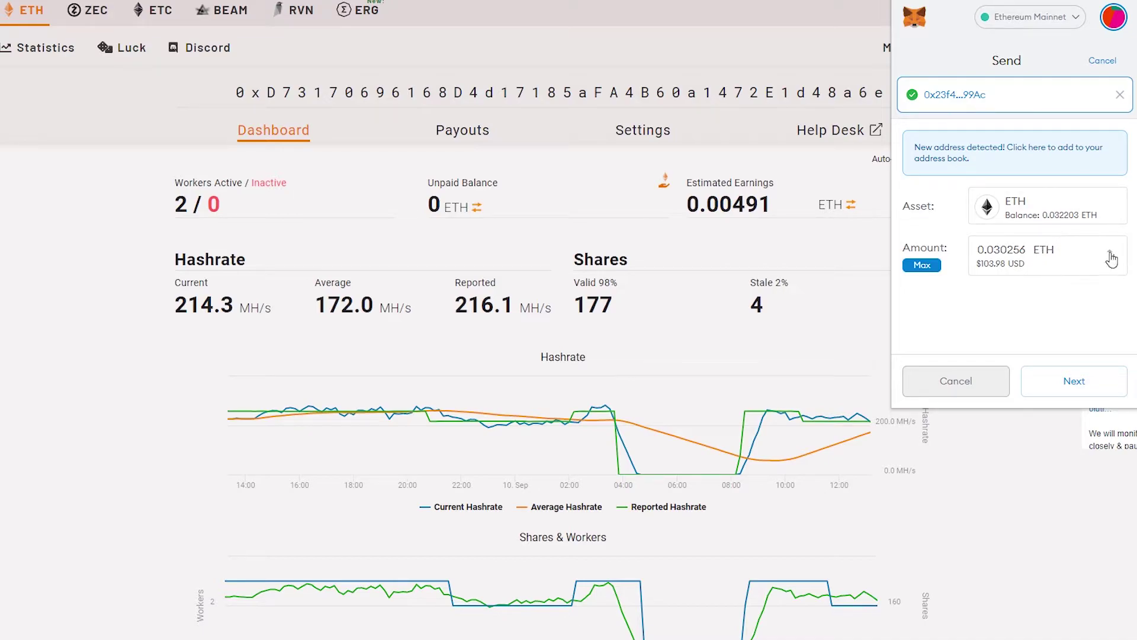
left_click(1071, 379)
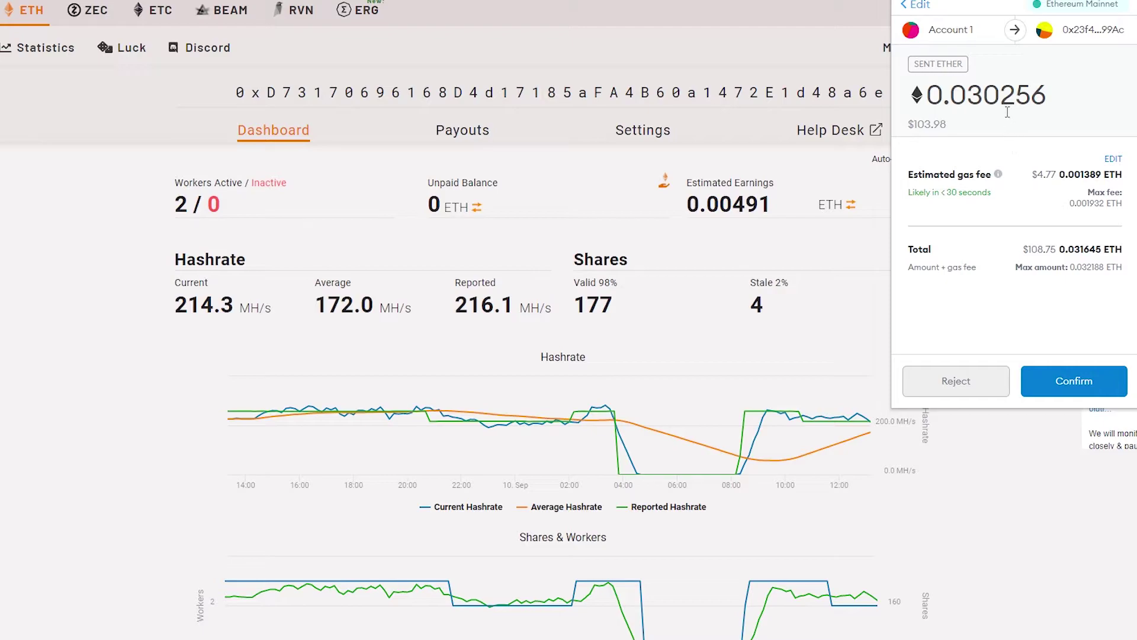
Step: Confirm the 0.030256 ETH send and watch it complete in the Activity list
left_click(1093, 388)
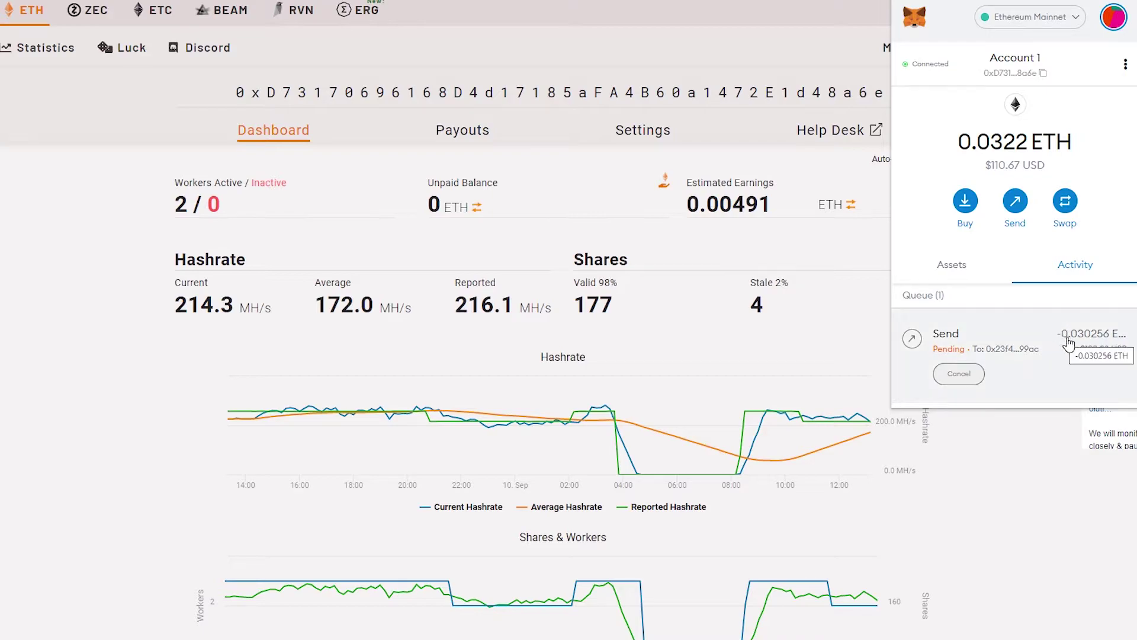
scroll(1069, 338, "down", 1)
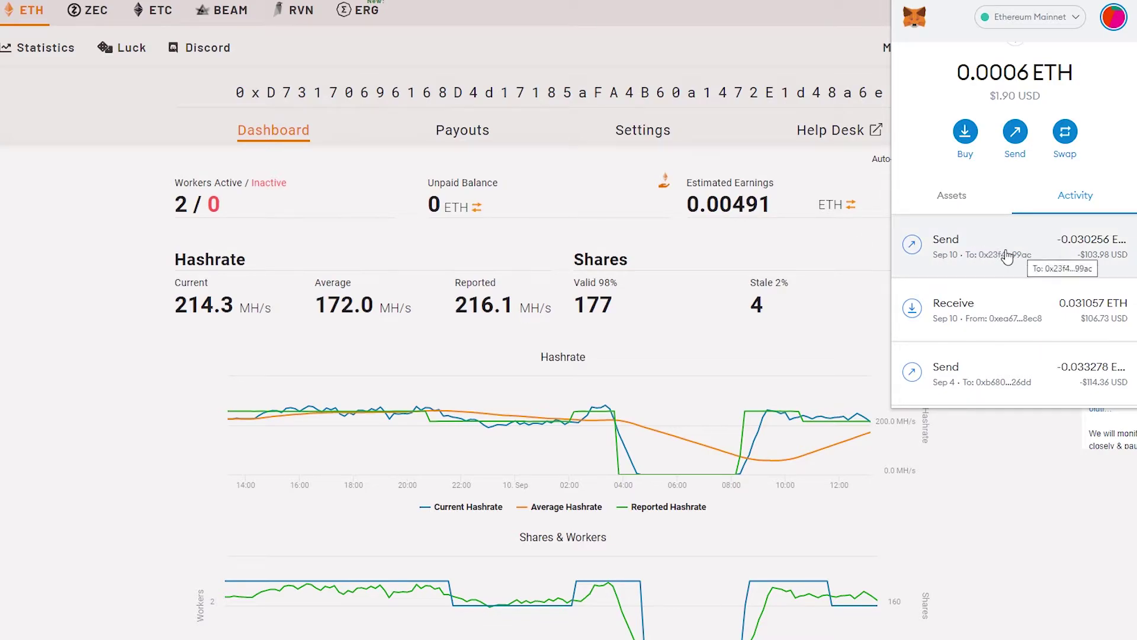
Step: Reopen MetaMask and view the latest send's details, highlighting its 0.001393 ETH total gas fee
left_click(830, 256)
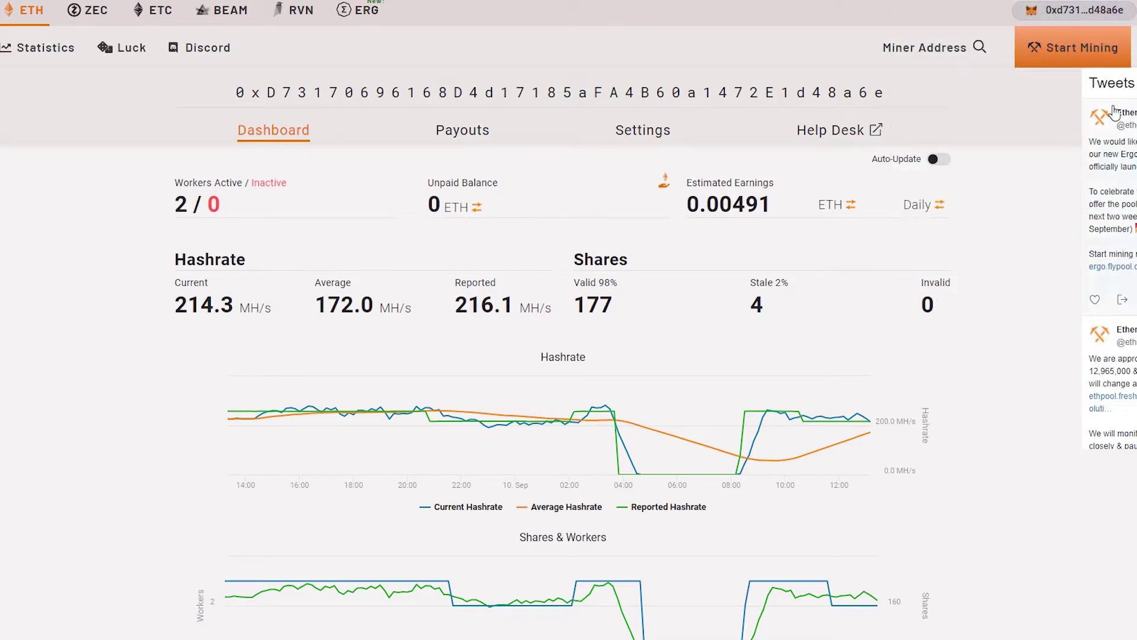
left_click(1123, 10)
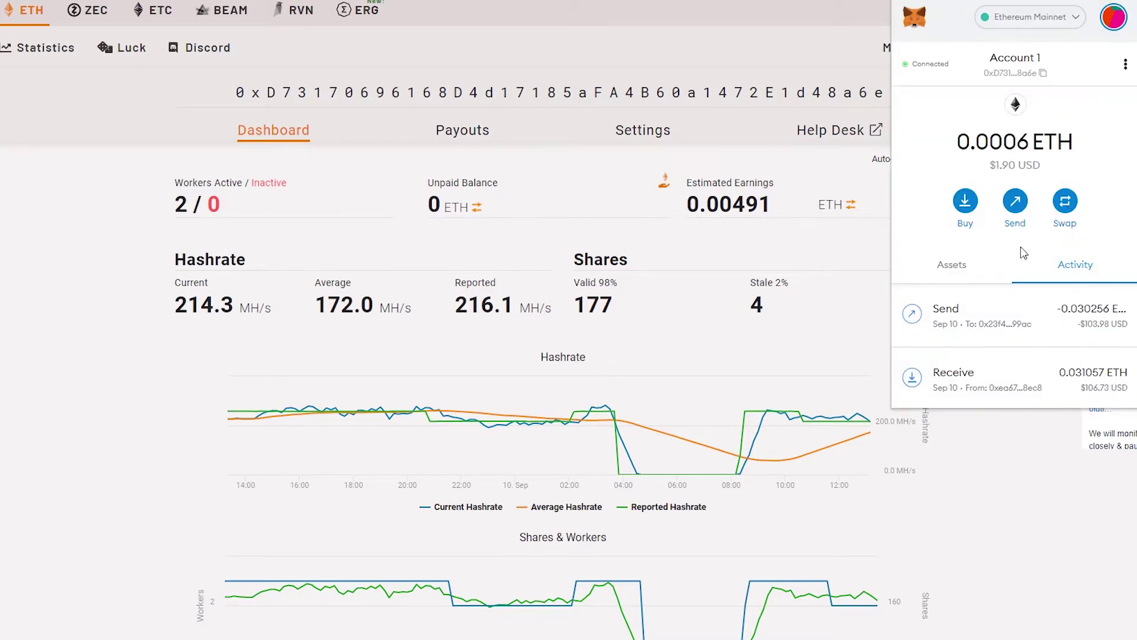
left_click(1003, 323)
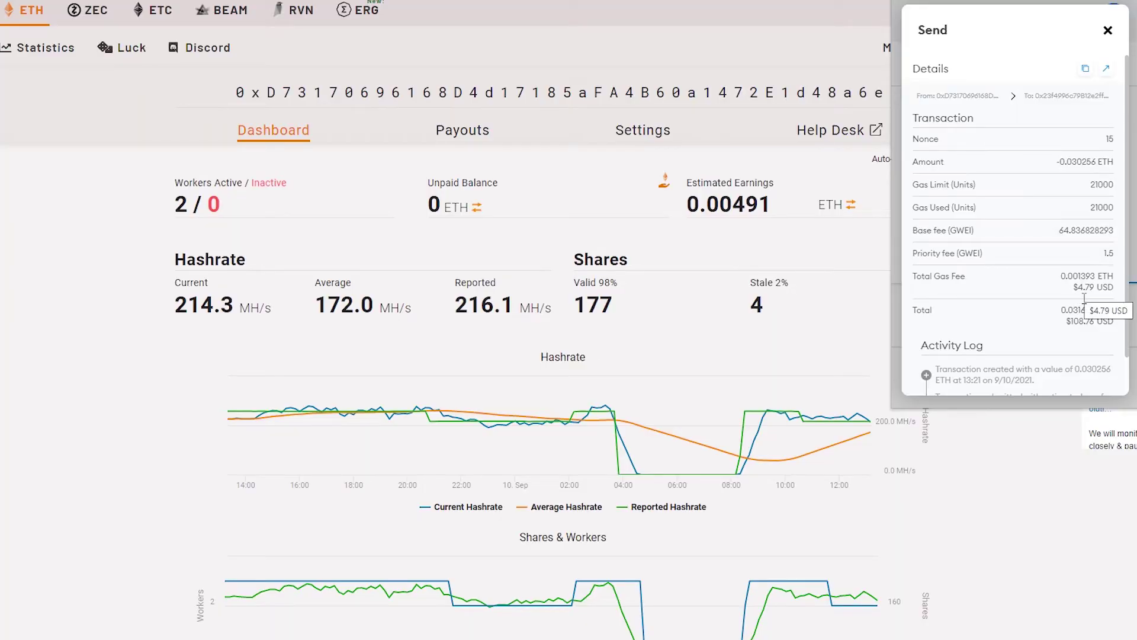
left_click_drag(1112, 298, 1071, 295)
left_click_drag(1117, 293, 1062, 279)
left_click(1045, 281)
Step: In Coinbase, open the pending 0.03025607 ETH Received Ethereum entry and view its transaction
left_click(1108, 31)
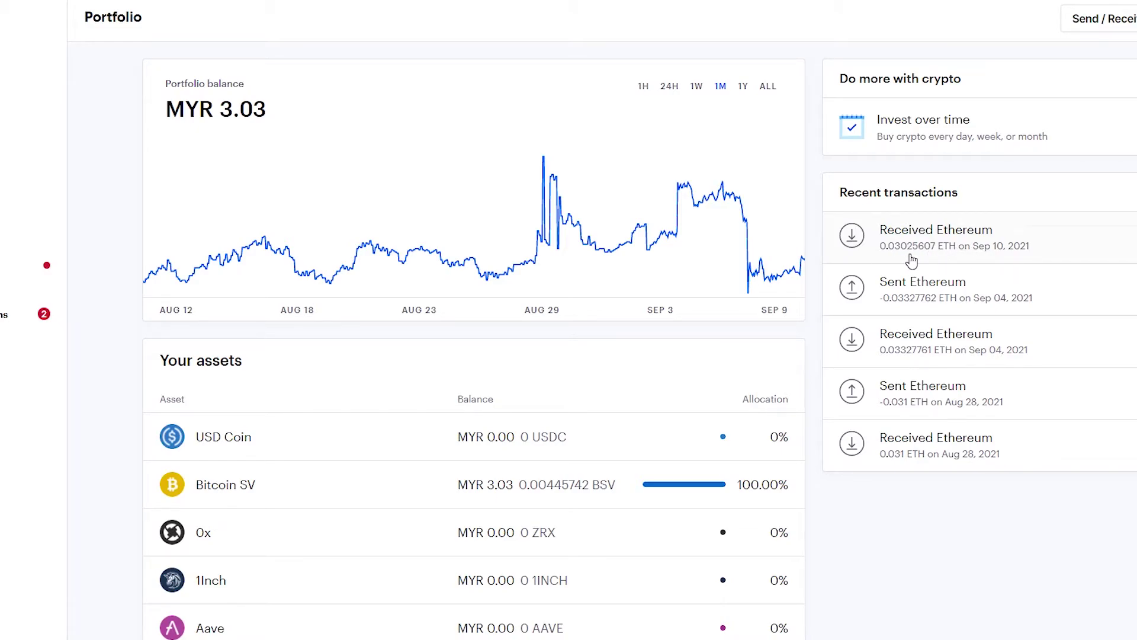
left_click(958, 253)
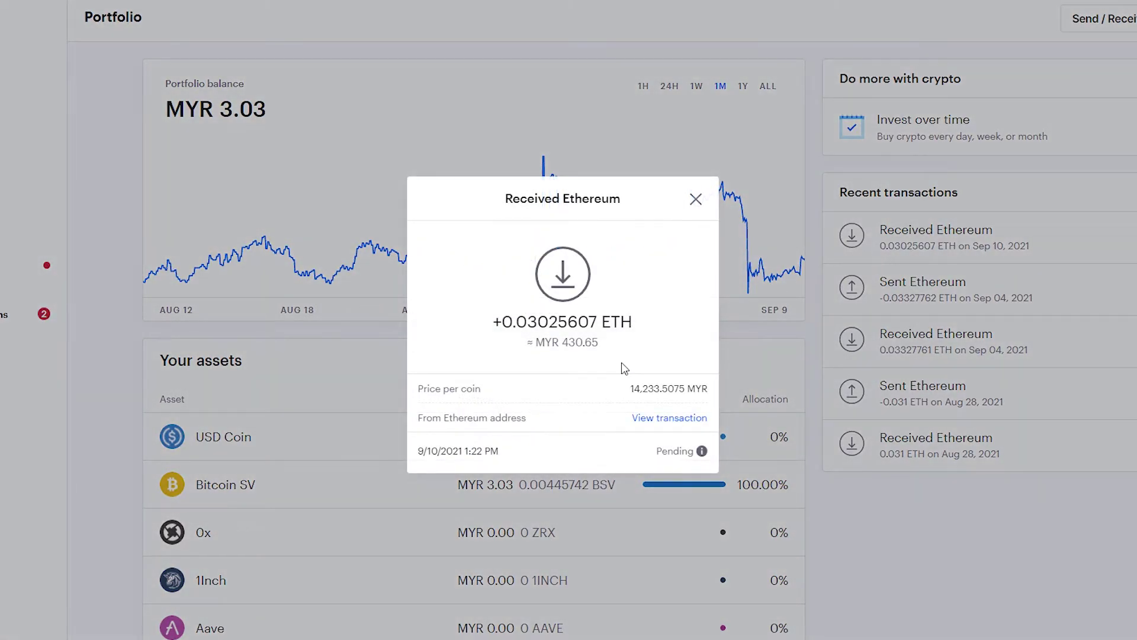
left_click_drag(605, 362, 487, 325)
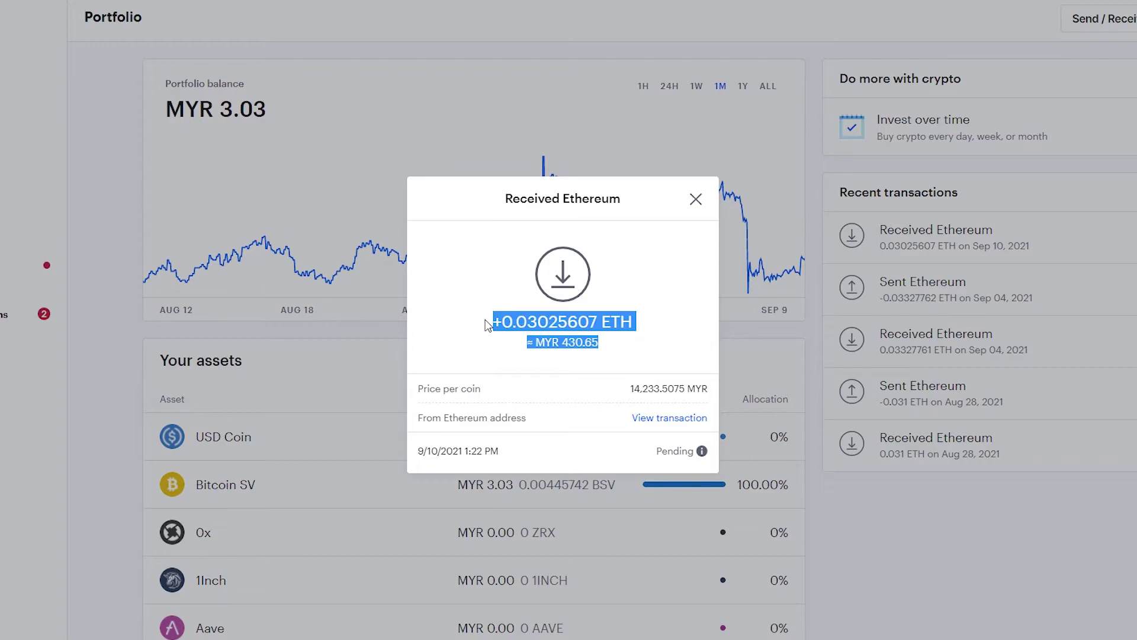
left_click(696, 200)
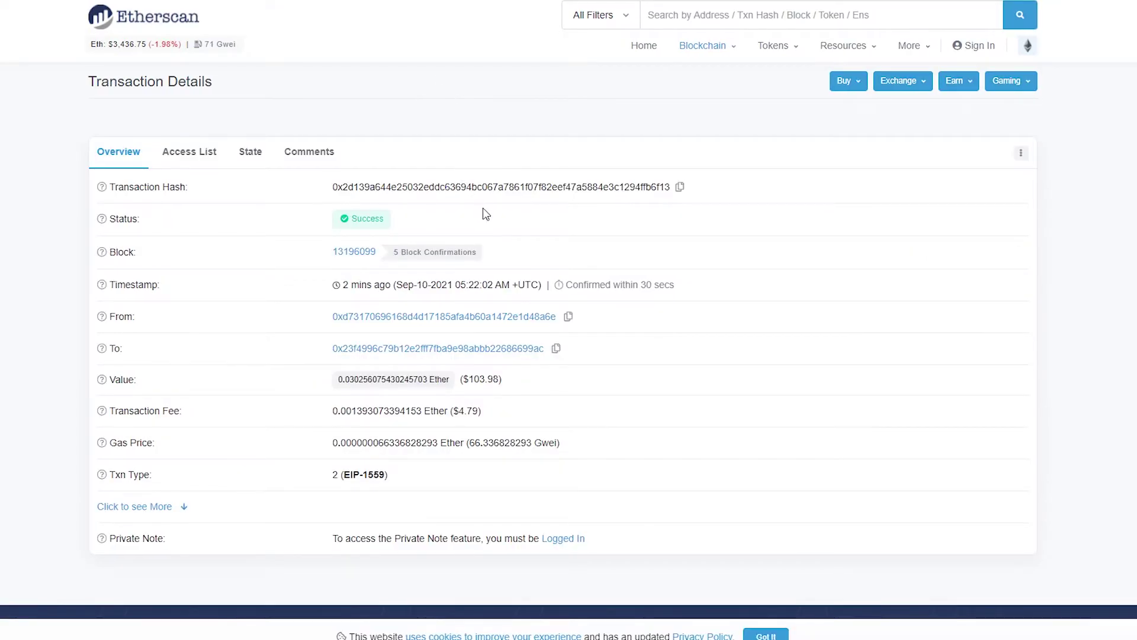
Step: Scroll the Etherscan details, which show Success, 5 block confirmations and 0.030256 Ether
scroll(487, 213, "down", 1)
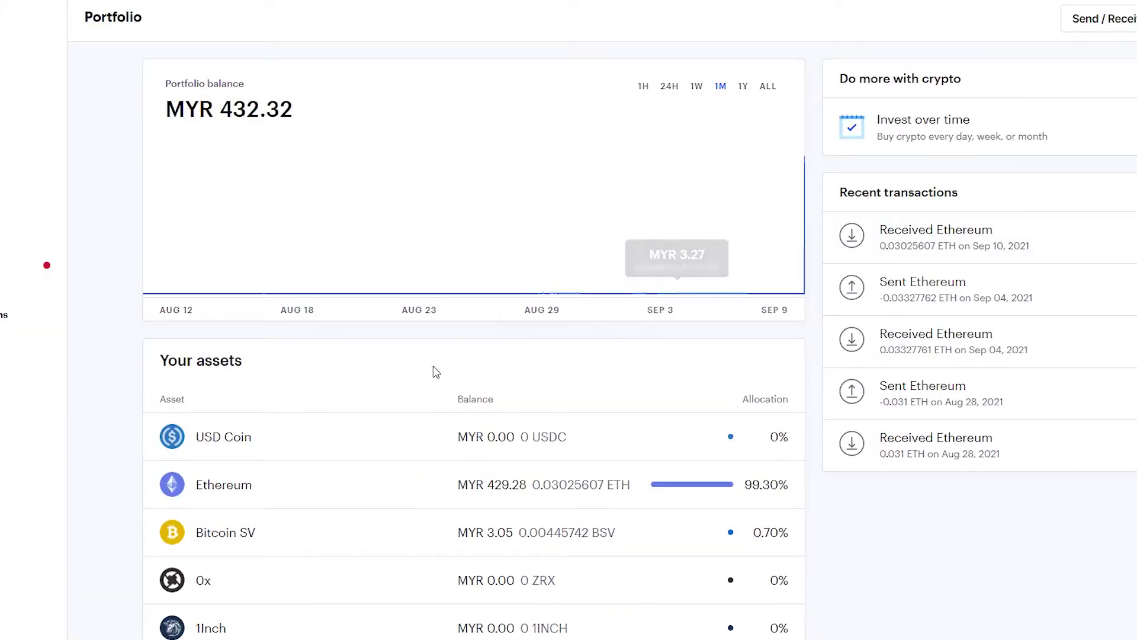
Step: Scroll Coinbase's Portfolio and open the Ethereum asset holding 0.03025607 ETH
scroll(293, 493, "down", 1)
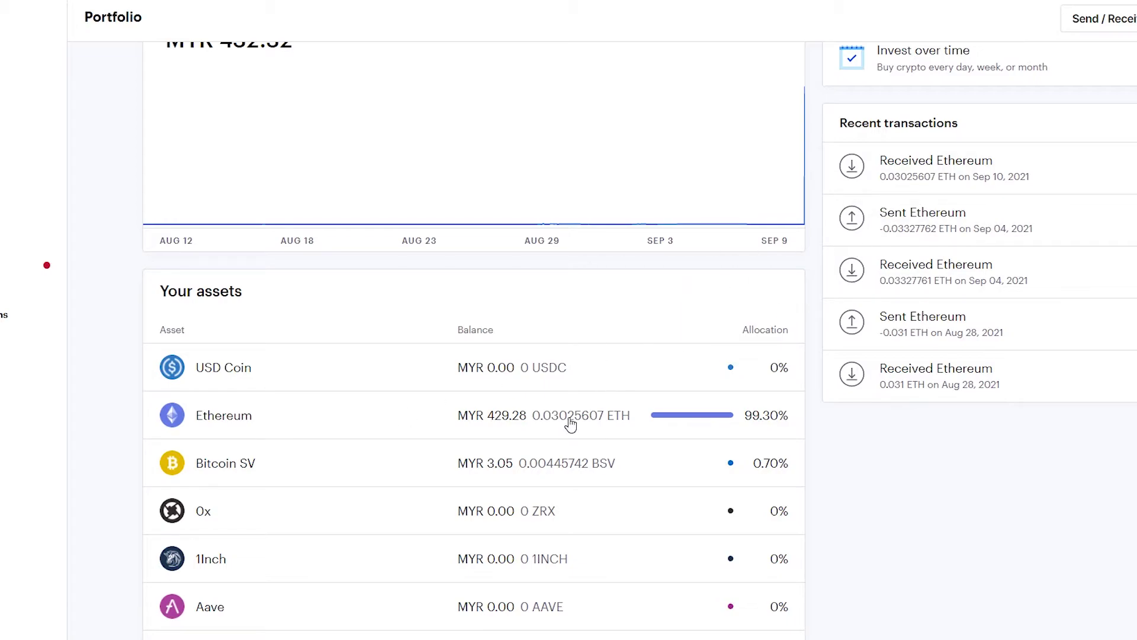
left_click(301, 431)
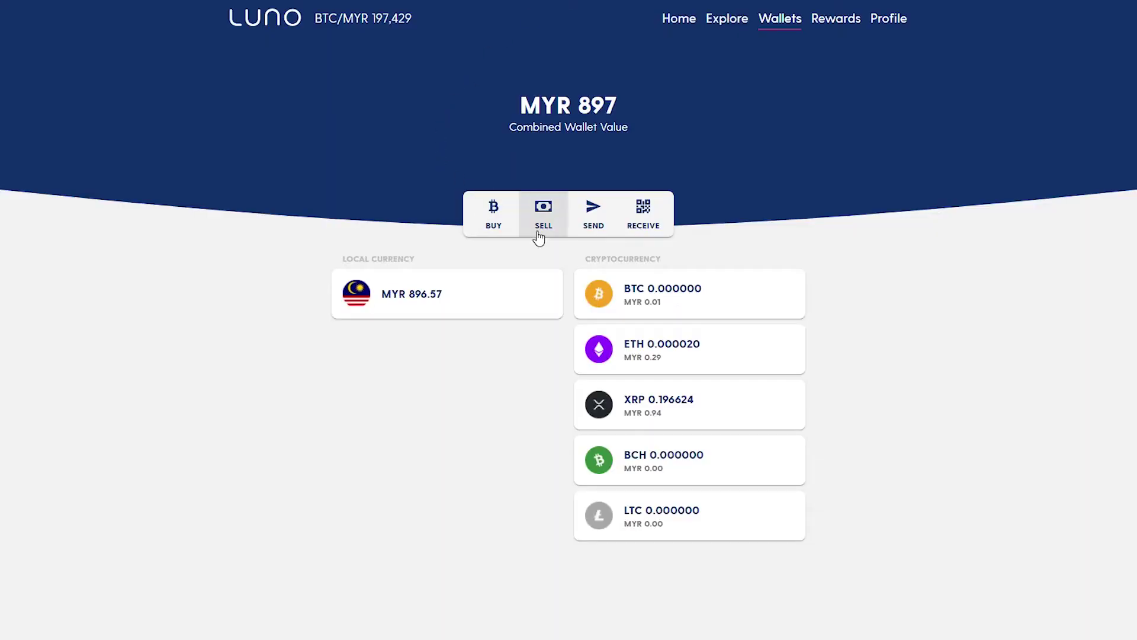
Step: Copy the Ethereum receiving address from Luno's ETH wallet, then return to Luno's home page
left_click(691, 360)
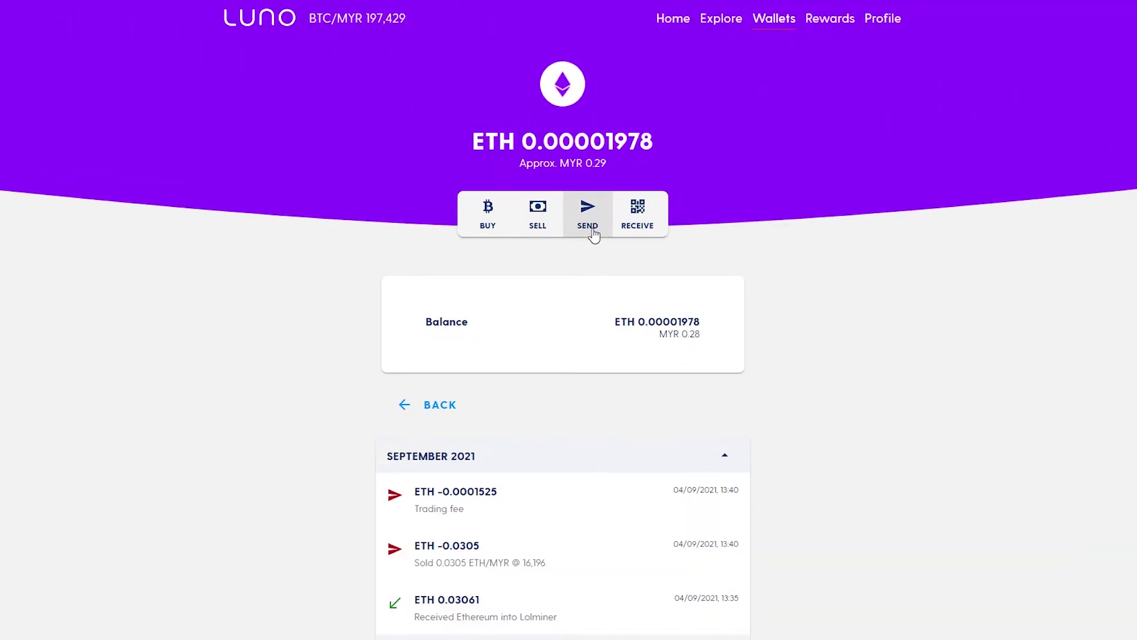
left_click(638, 219)
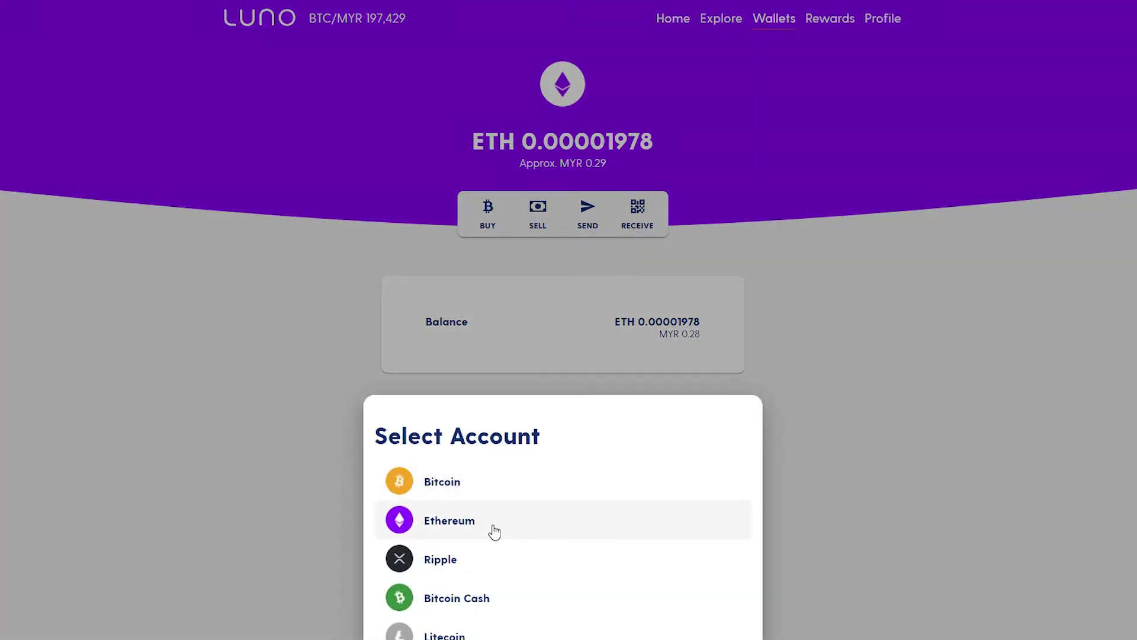
left_click(495, 532)
scroll(642, 517, "down", 1)
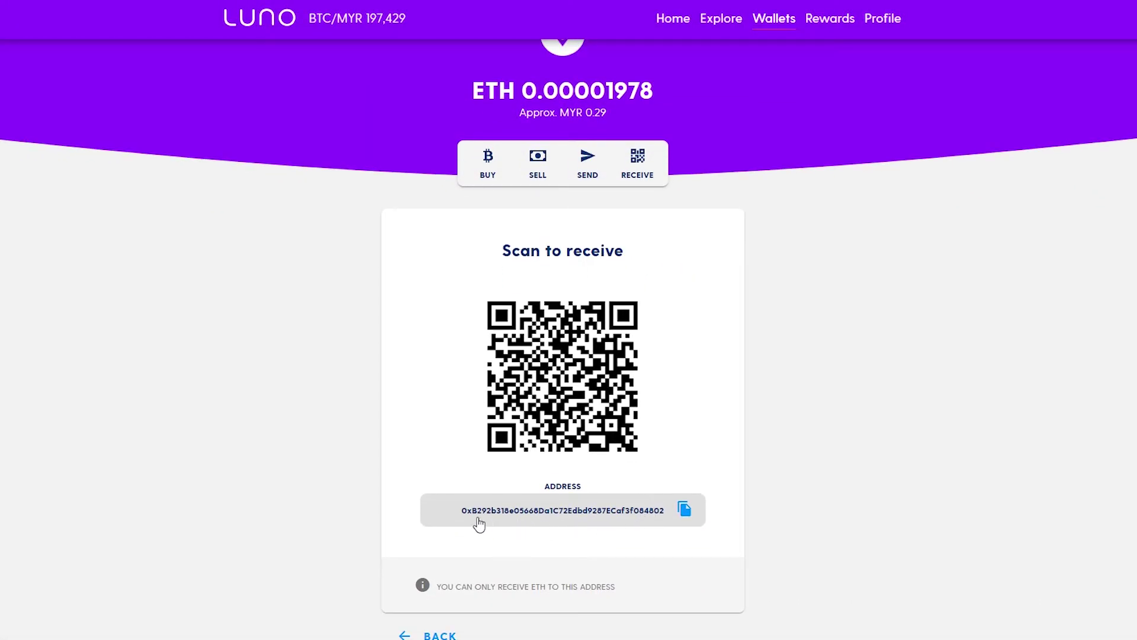
left_click(687, 516)
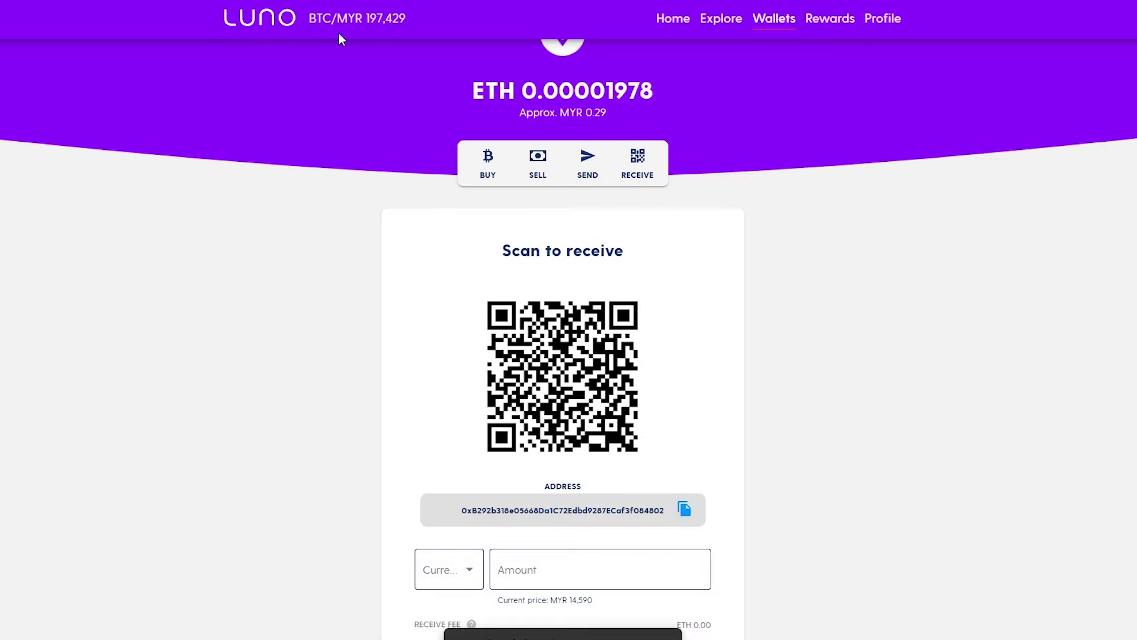
left_click(673, 19)
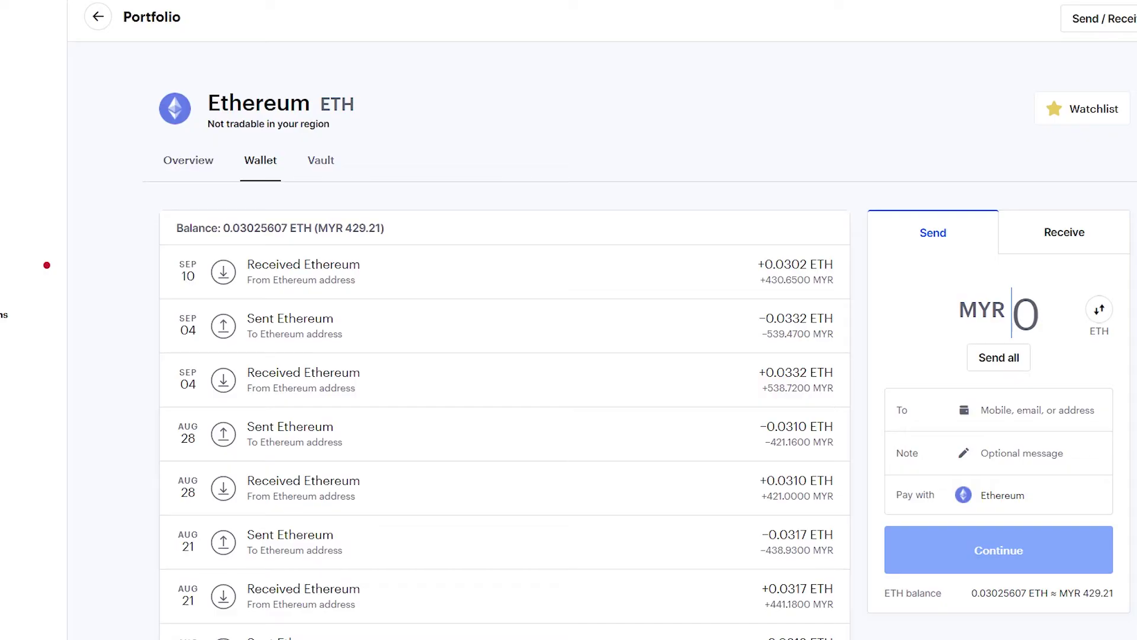
Step: Start a Coinbase ETH send with the copied Luno address pasted as recipient
left_click(1031, 229)
left_click(949, 246)
left_click(1105, 19)
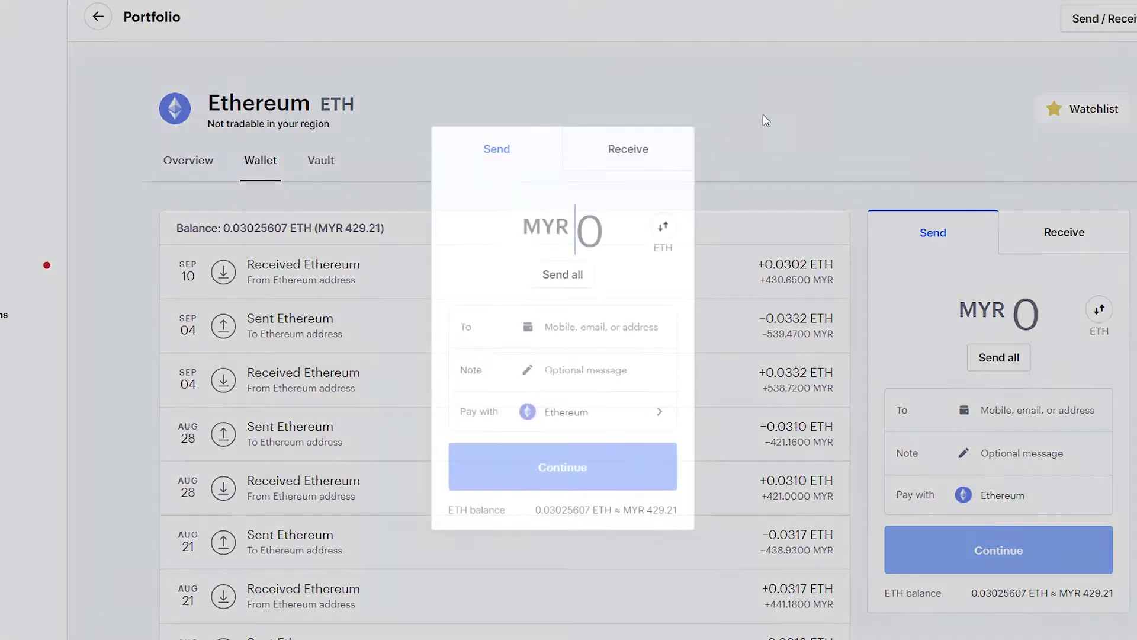
right_click(573, 329)
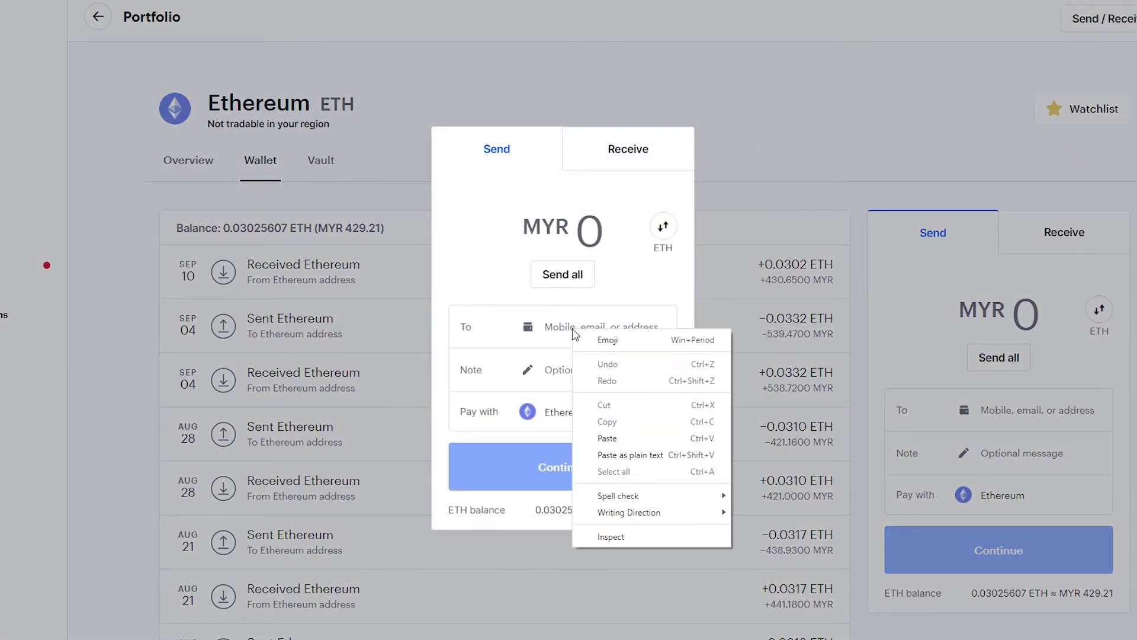
left_click(608, 439)
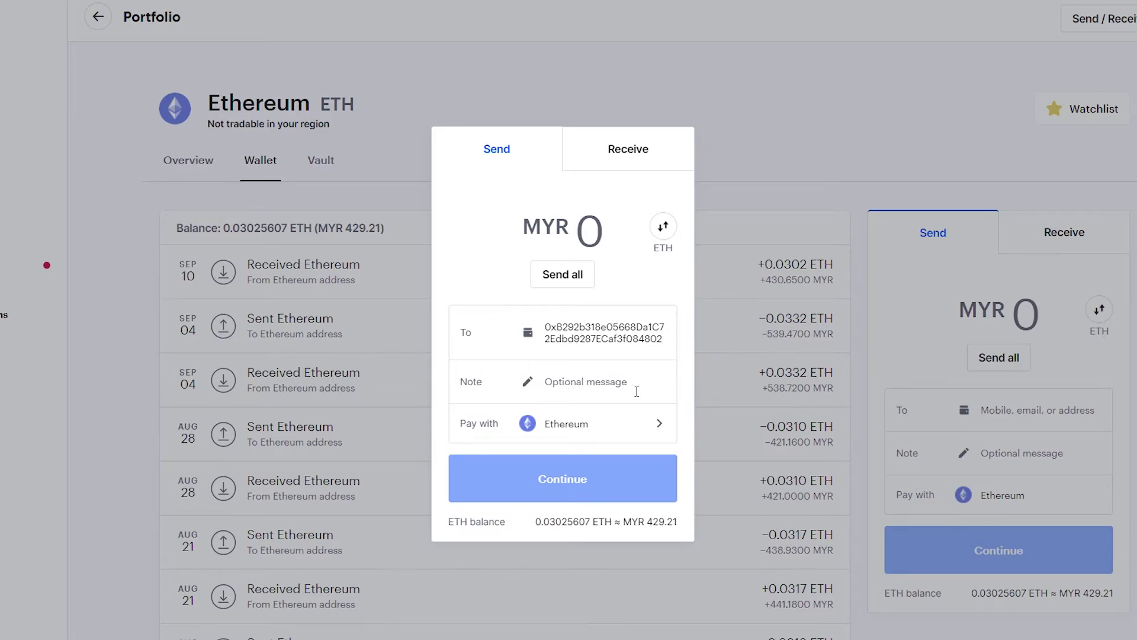
Step: Send the whole balance, 0.02845007 ETH, and continue to the review screen
left_click(586, 382)
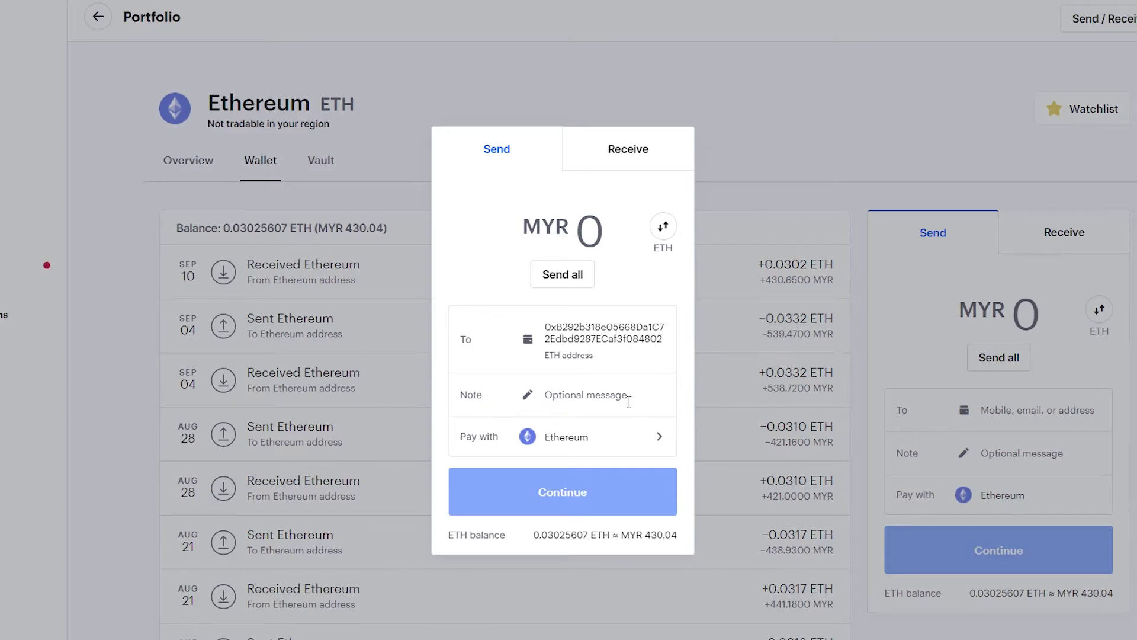
left_click(581, 279)
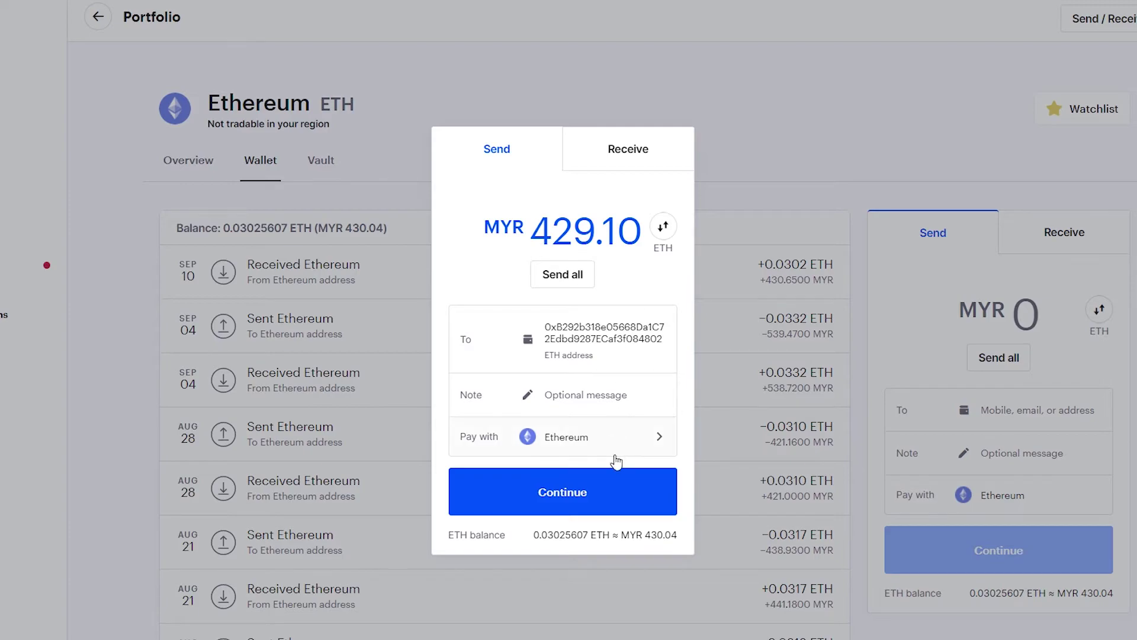
left_click(626, 504)
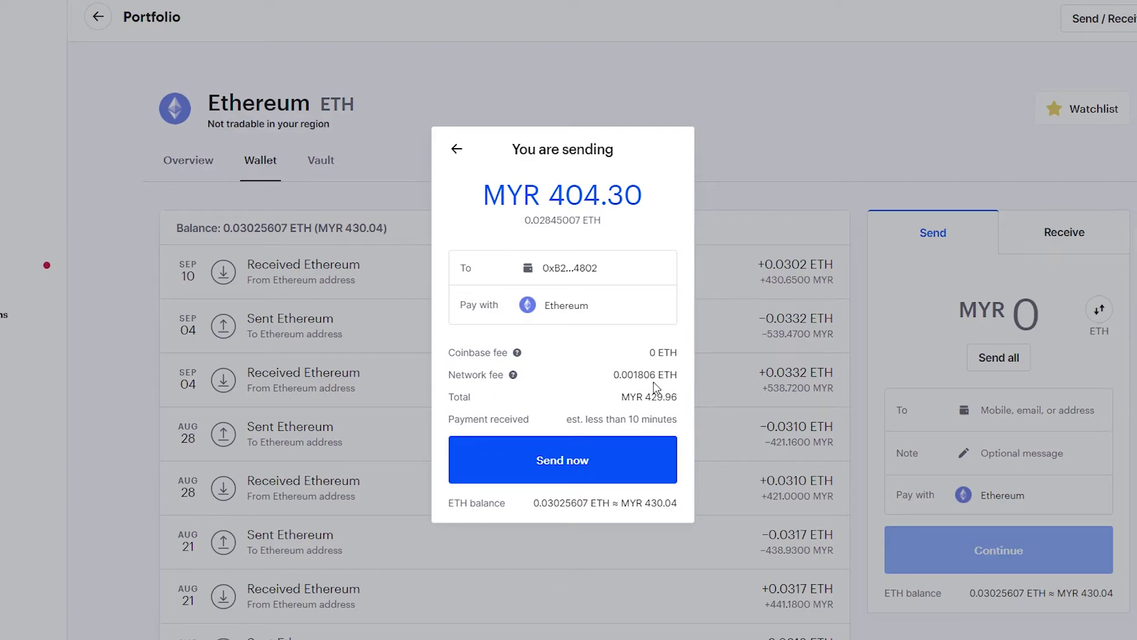
Step: Send 0.02845007 ETH (MYR 404.30), confirming with the 2-step verification code
left_click(606, 464)
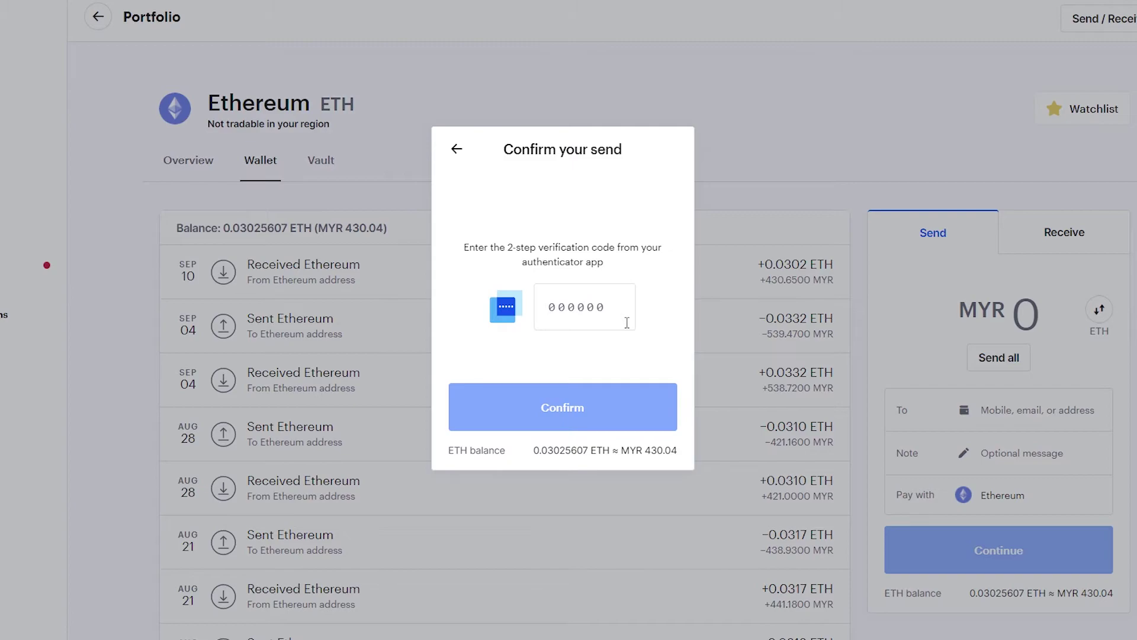
left_click(627, 322)
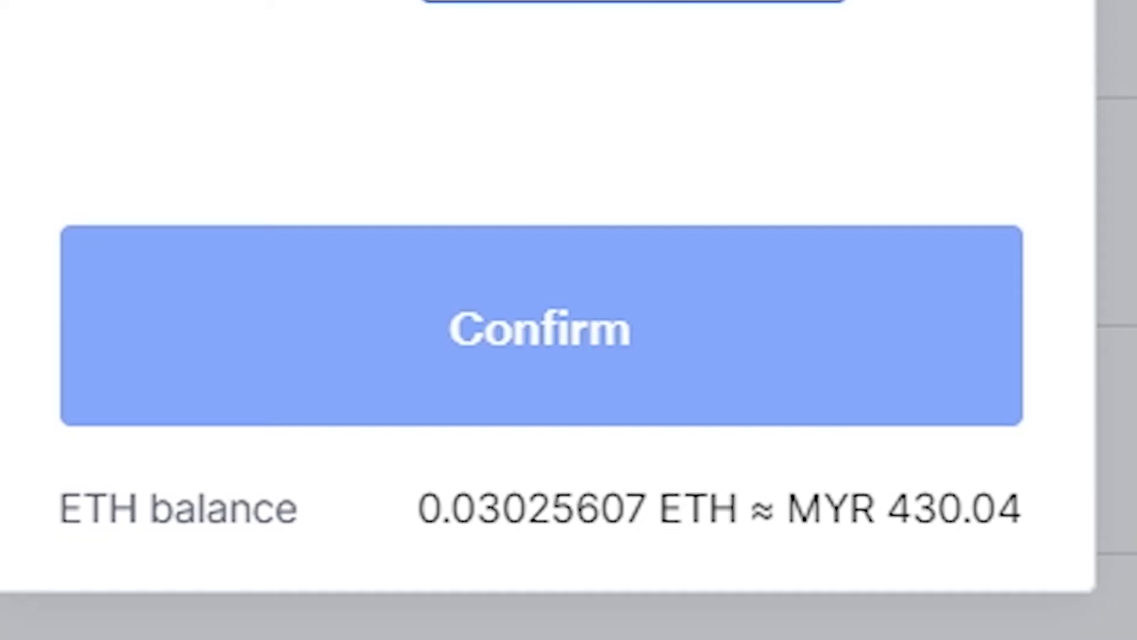
left_click(667, 296)
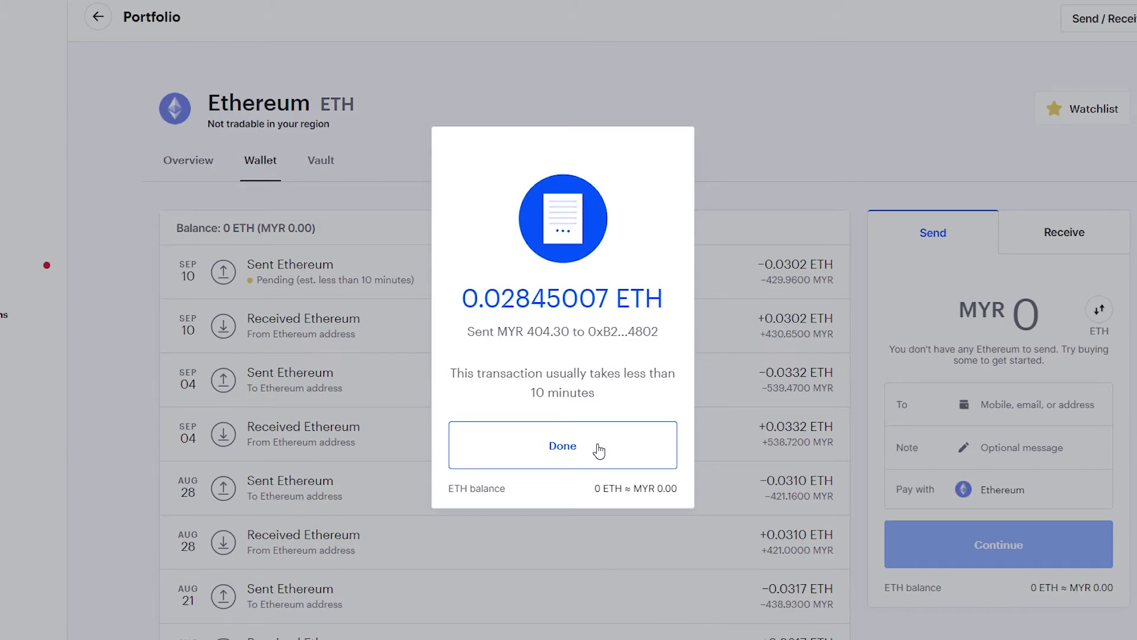
Step: Dismiss Coinbase's send success message and show the account's Ethereum receiving address
left_click(579, 461)
left_click(1082, 236)
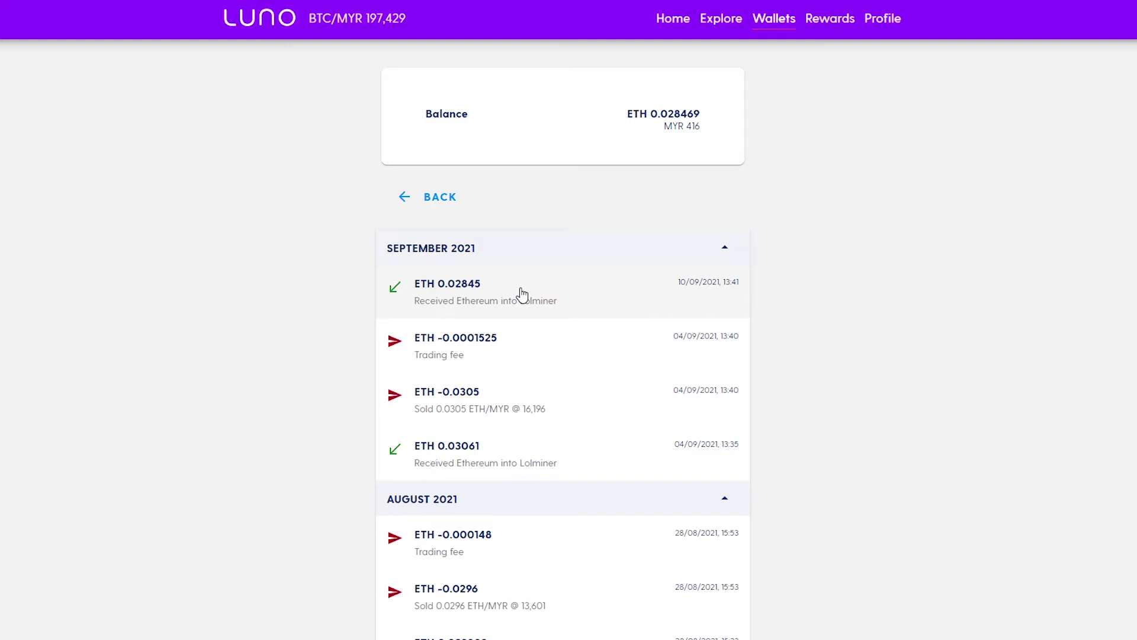
left_click(522, 294)
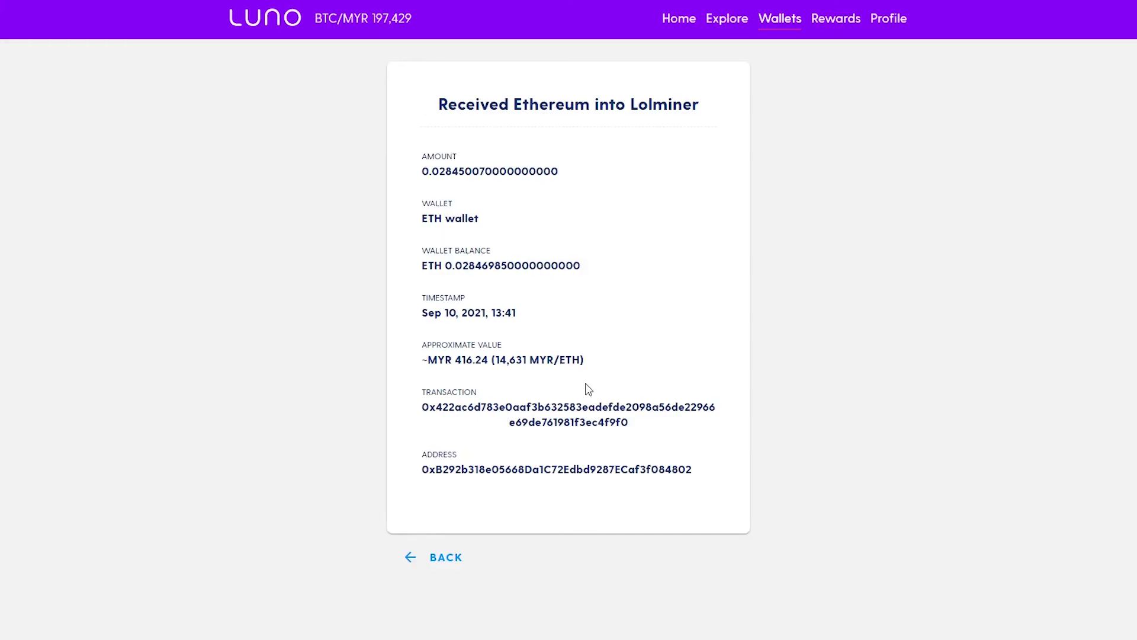
left_click_drag(587, 363, 428, 362)
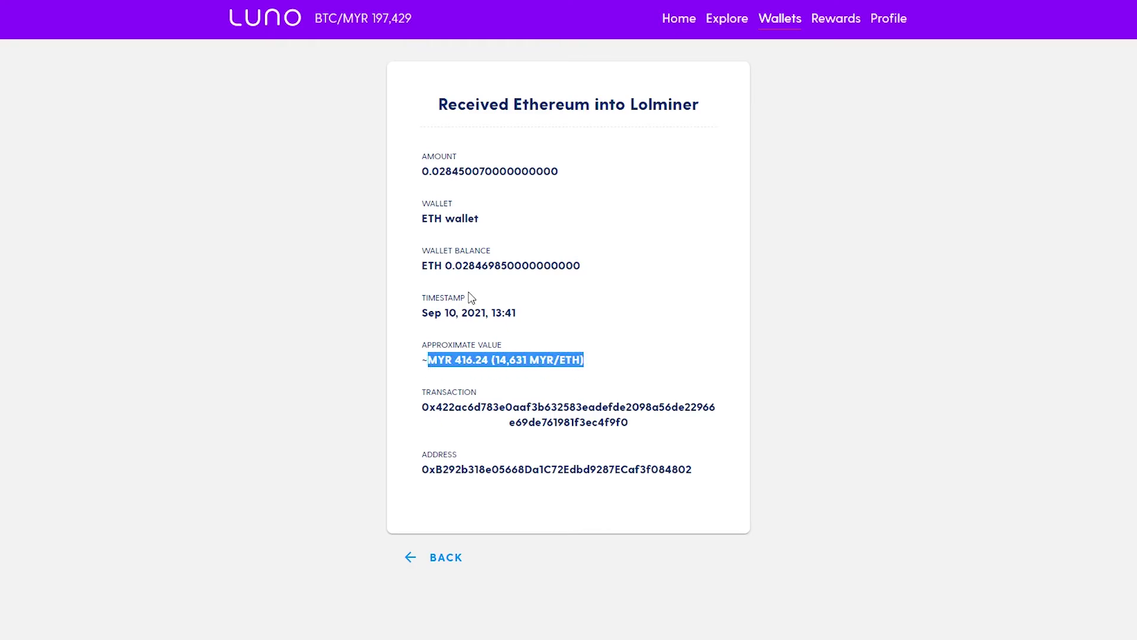
left_click_drag(423, 267, 584, 267)
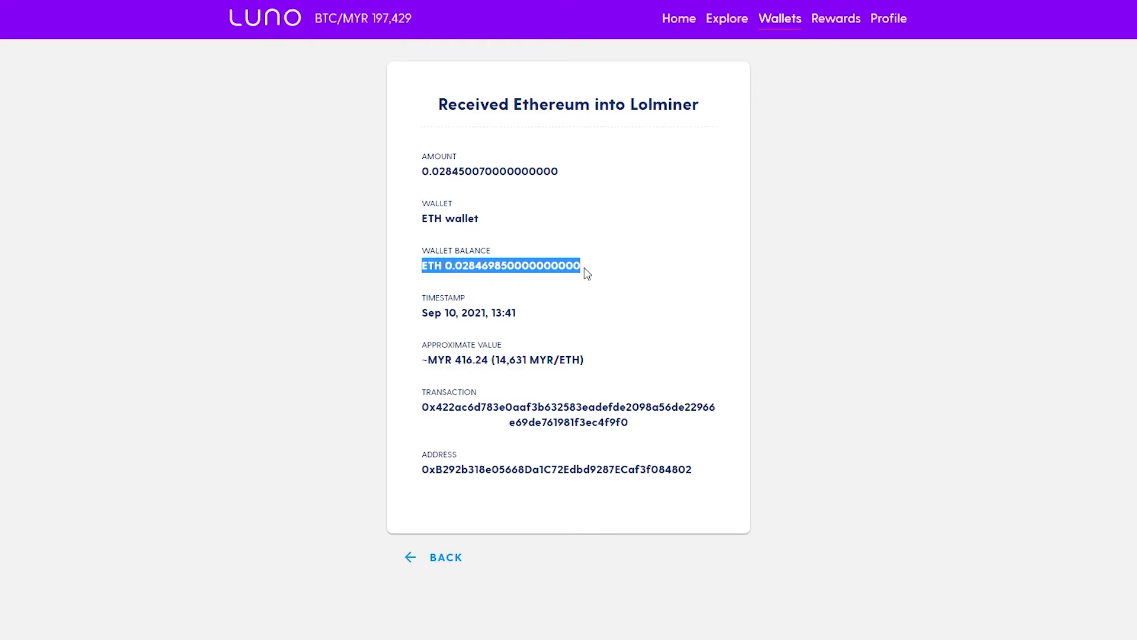
left_click(641, 273)
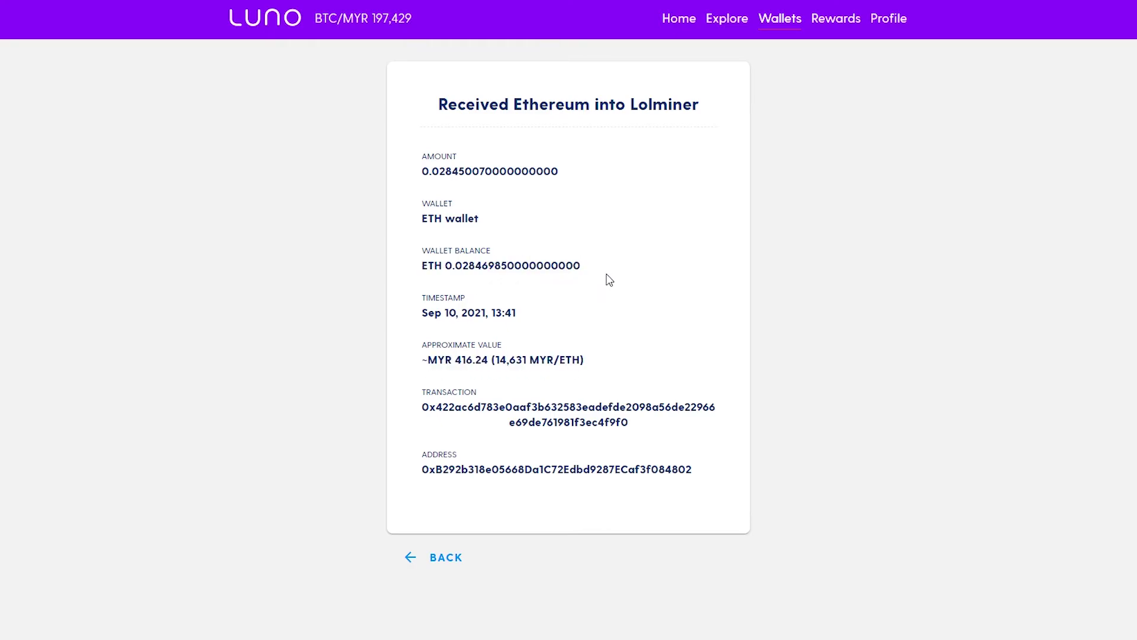
left_click(460, 559)
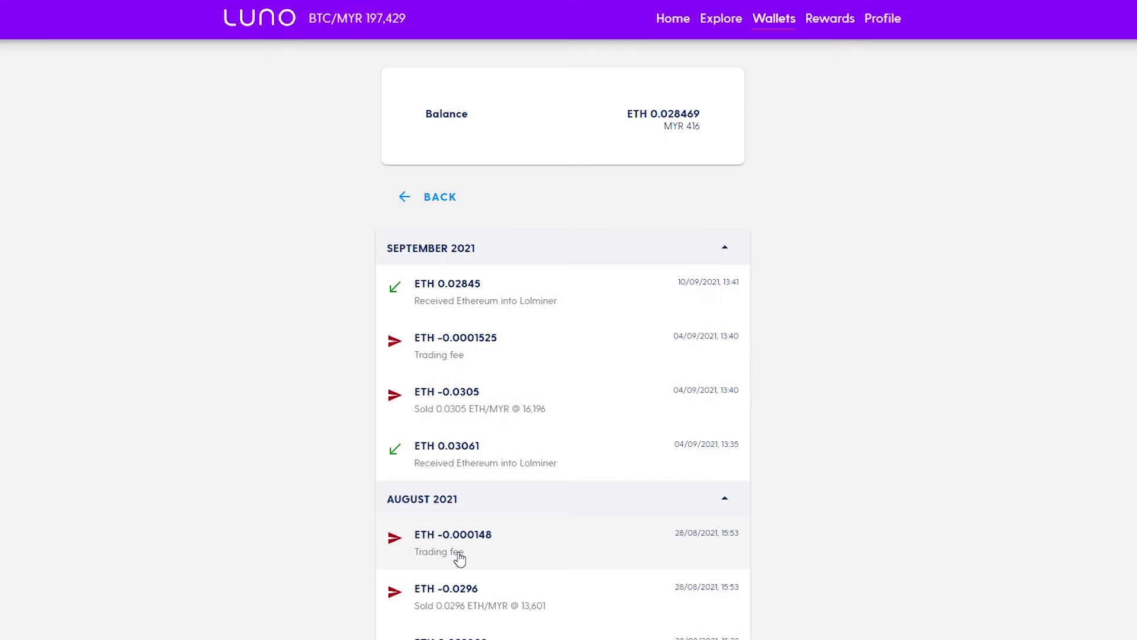
Step: Check Luno's ETH wallet, then open the Exchange view on the BTC/MYR market
left_click(687, 21)
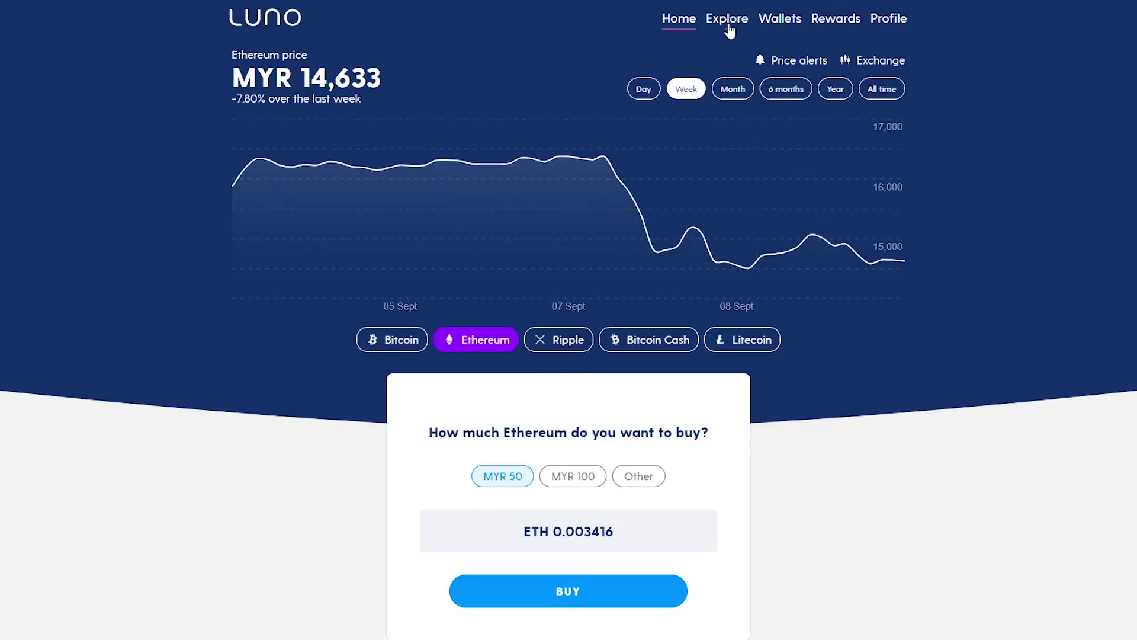
left_click(729, 24)
left_click(761, 24)
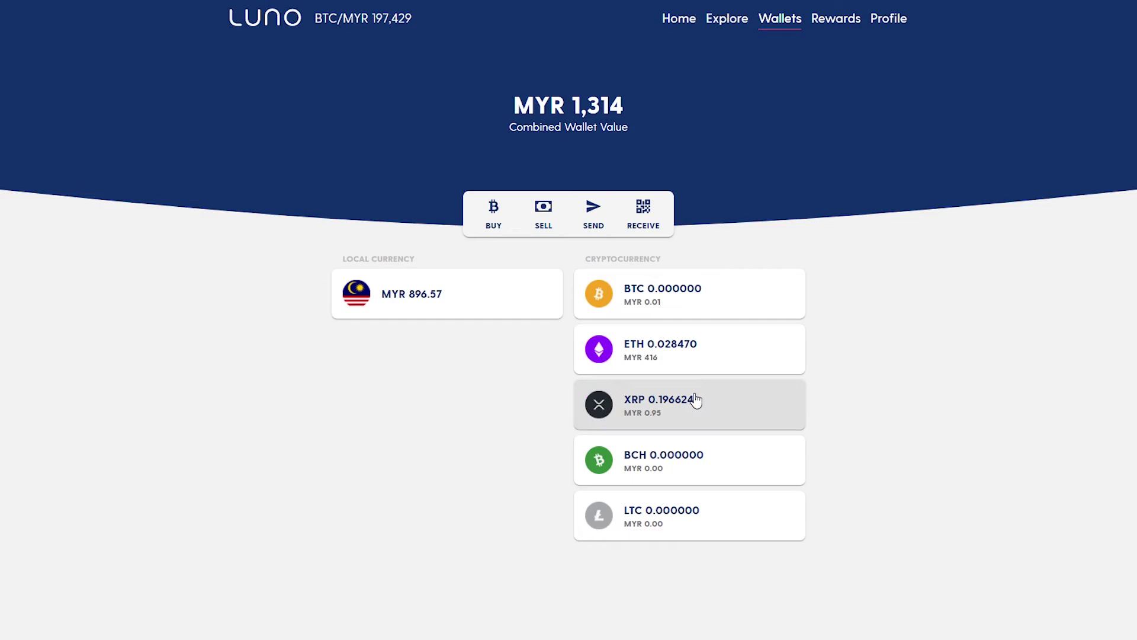
left_click(710, 363)
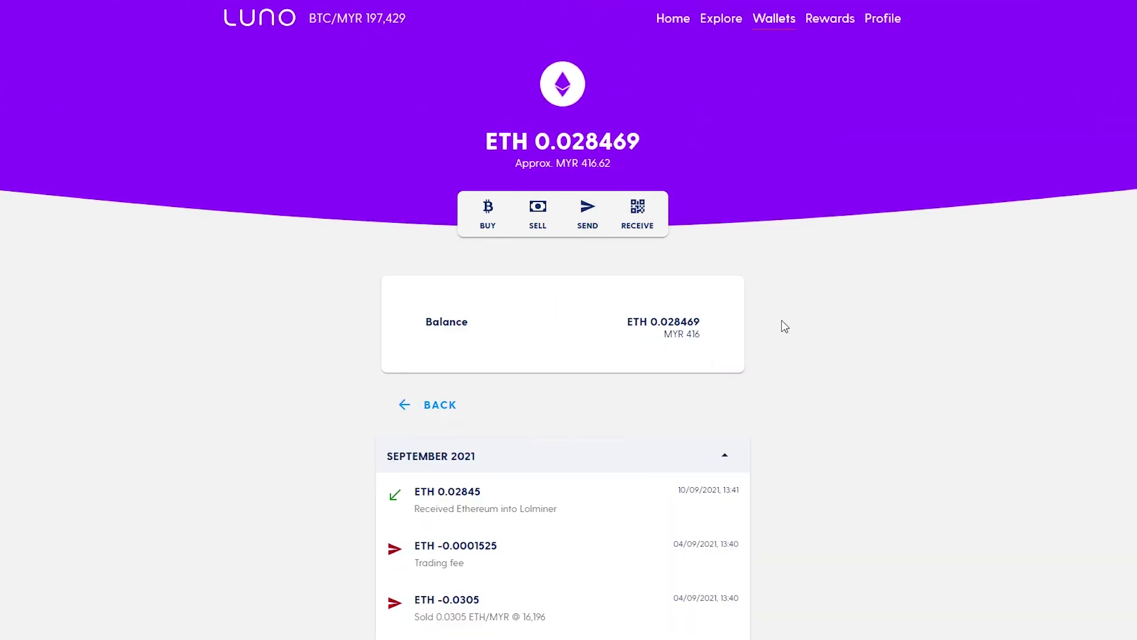
scroll(799, 355, "down", 3)
scroll(729, 332, "up", 3)
scroll(728, 331, "down", 3)
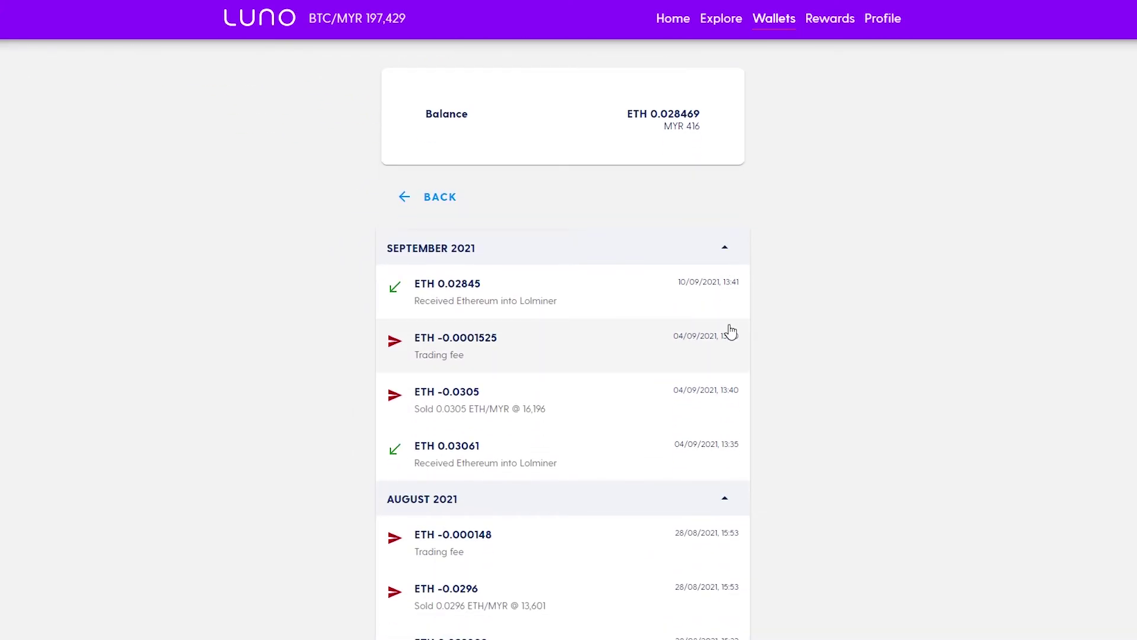
scroll(729, 332, "up", 3)
left_click(668, 23)
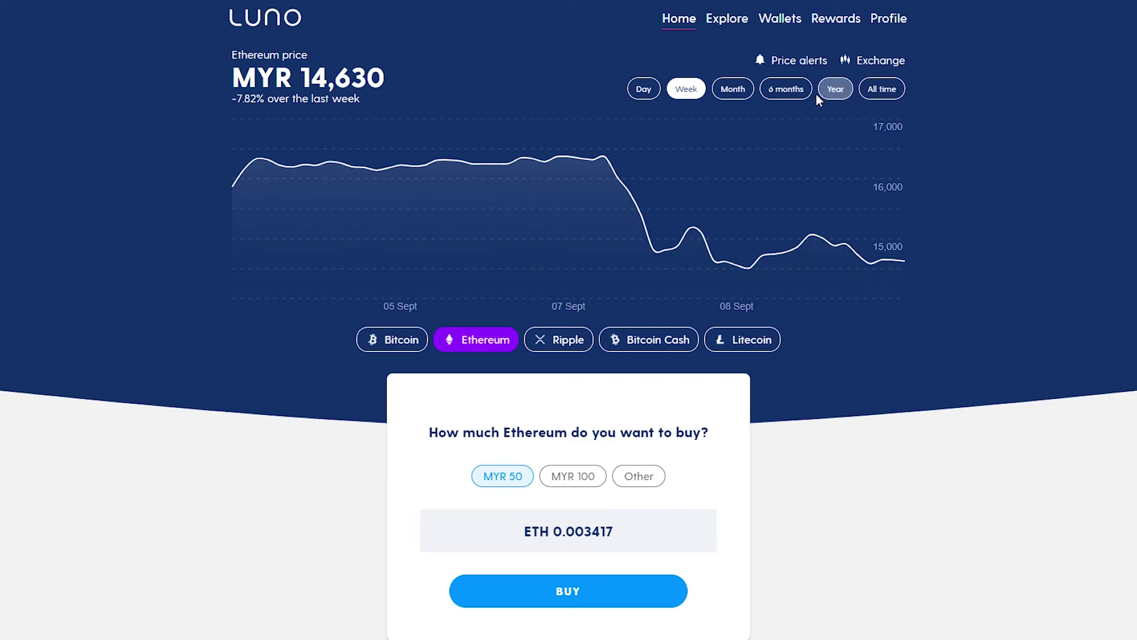
left_click(716, 143)
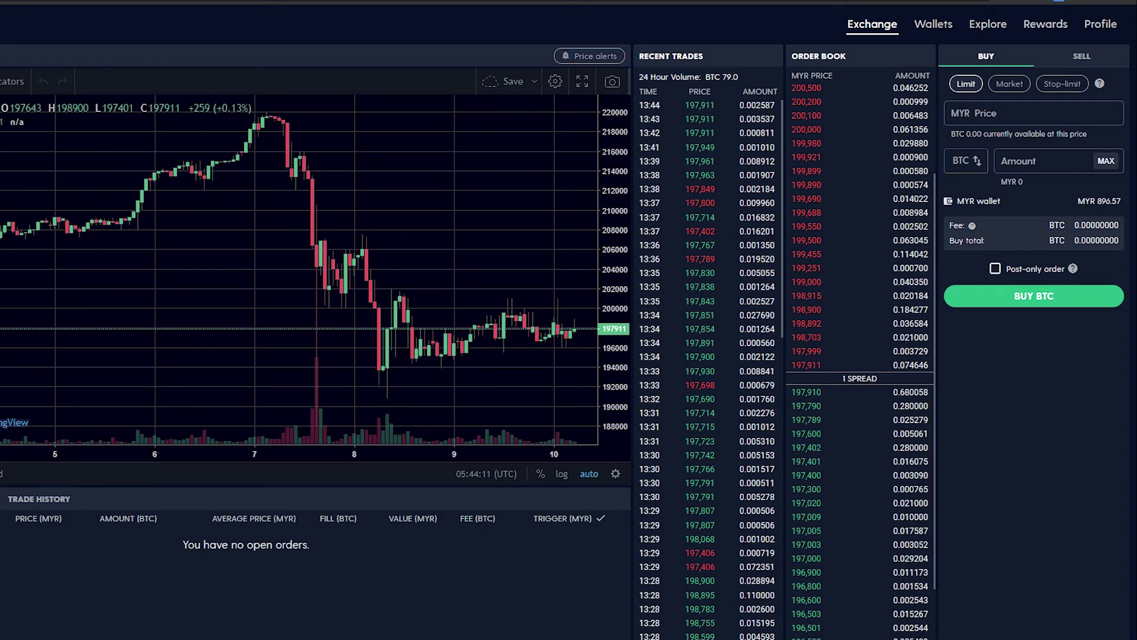
Step: Switch Luno's Exchange to the ETH/MYR market
right_click(20, 191)
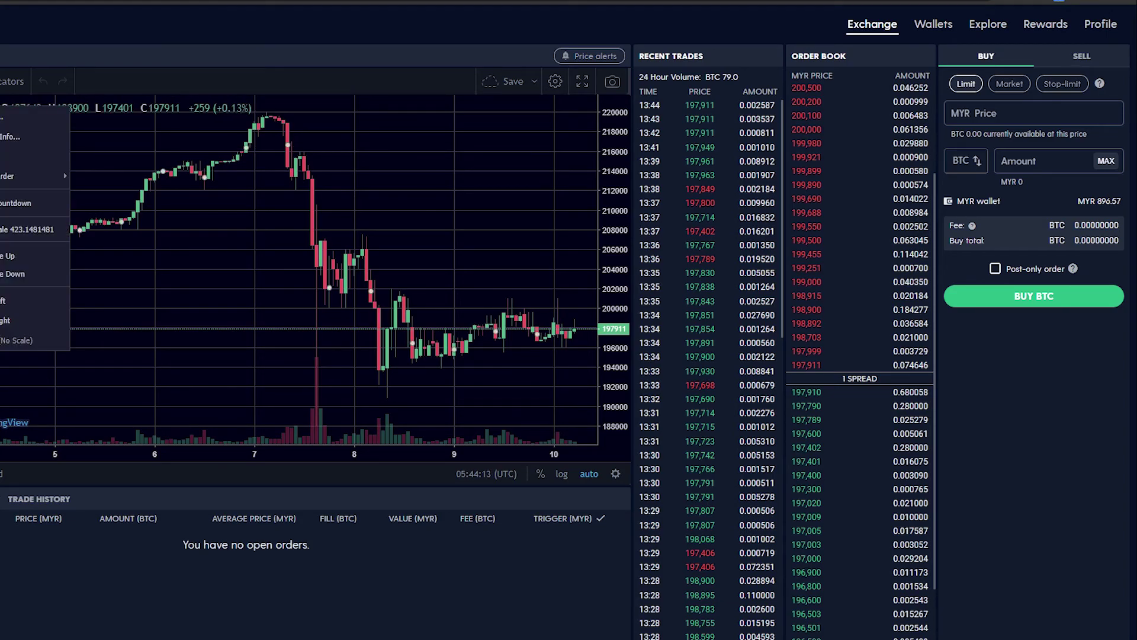
left_click(3, 56)
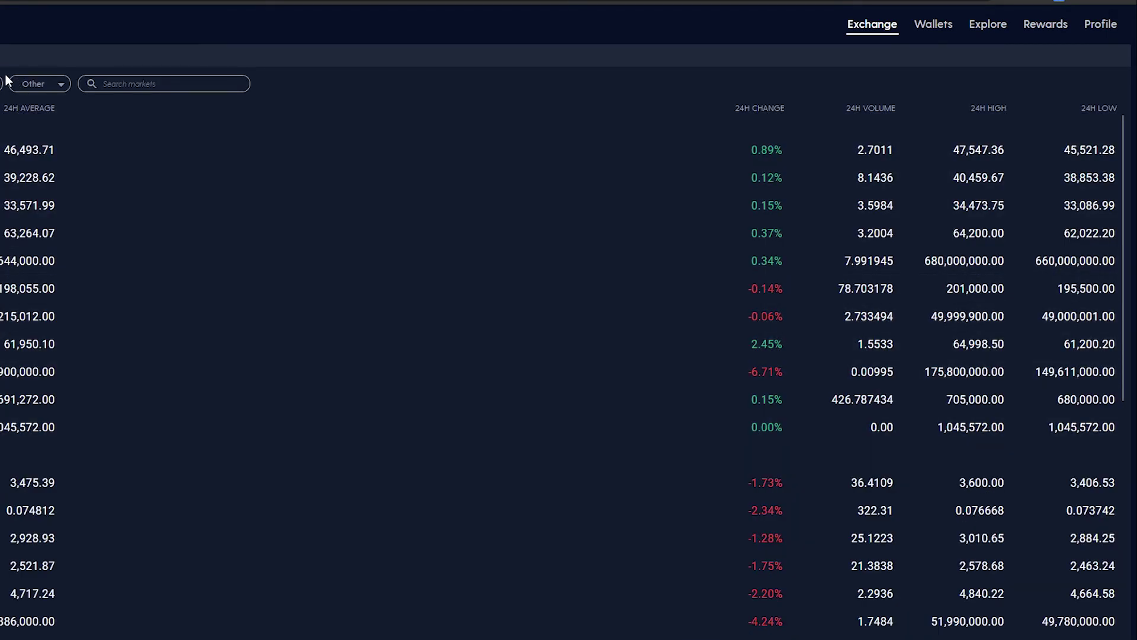
scroll(569, 456, "down", 2)
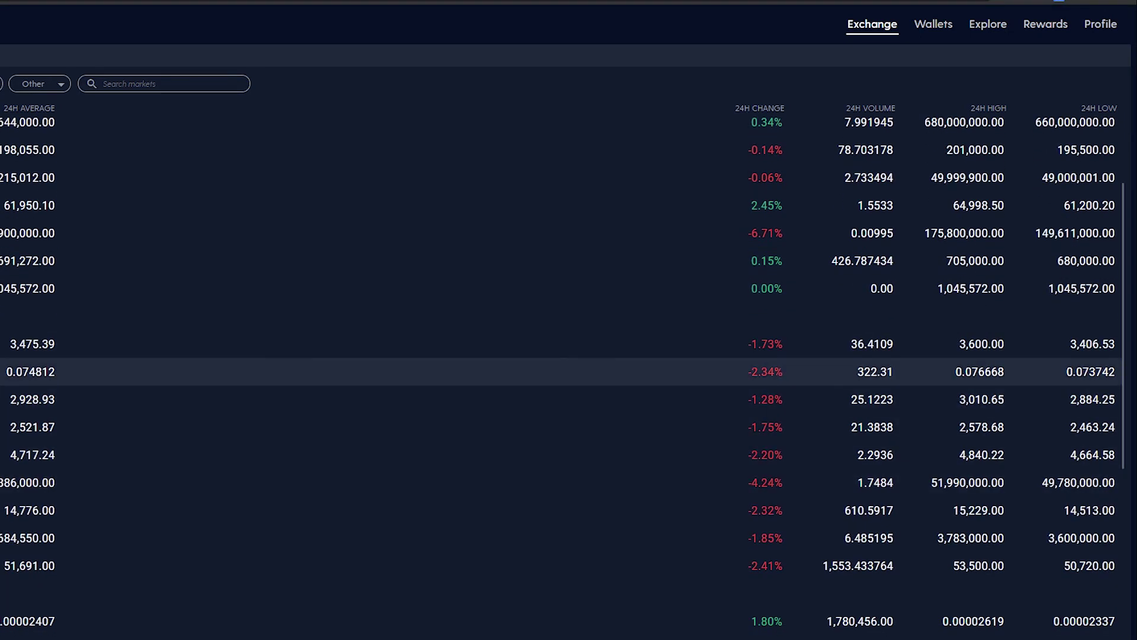
left_click(283, 397)
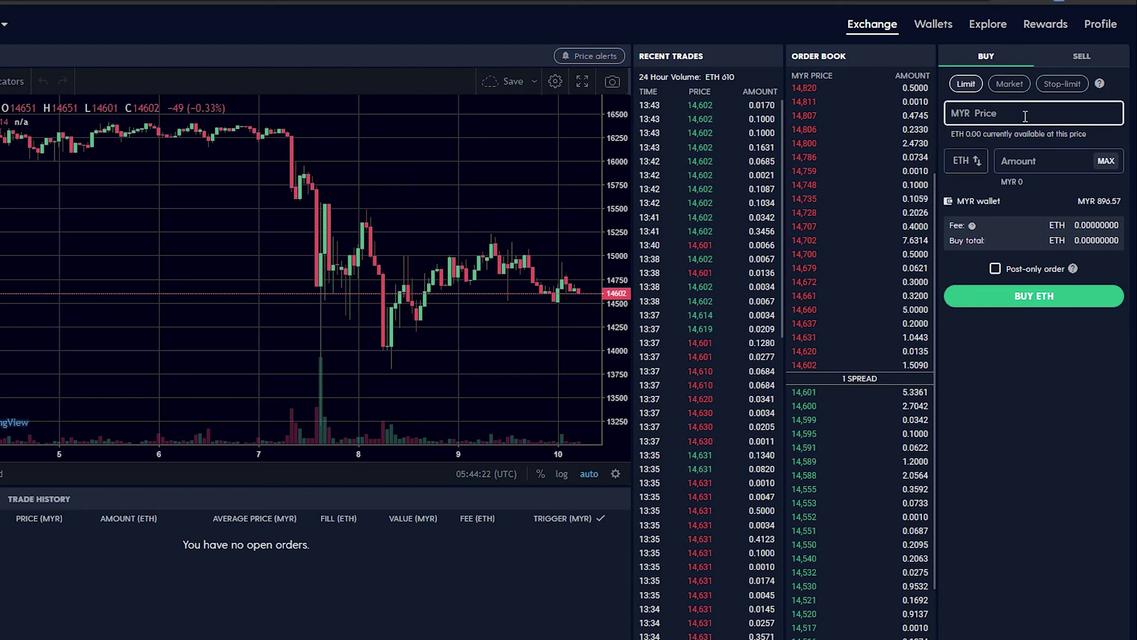
Step: Set up a market sell of the maximum 0.0284 ETH, totalling MYR 414.67
left_click(1073, 60)
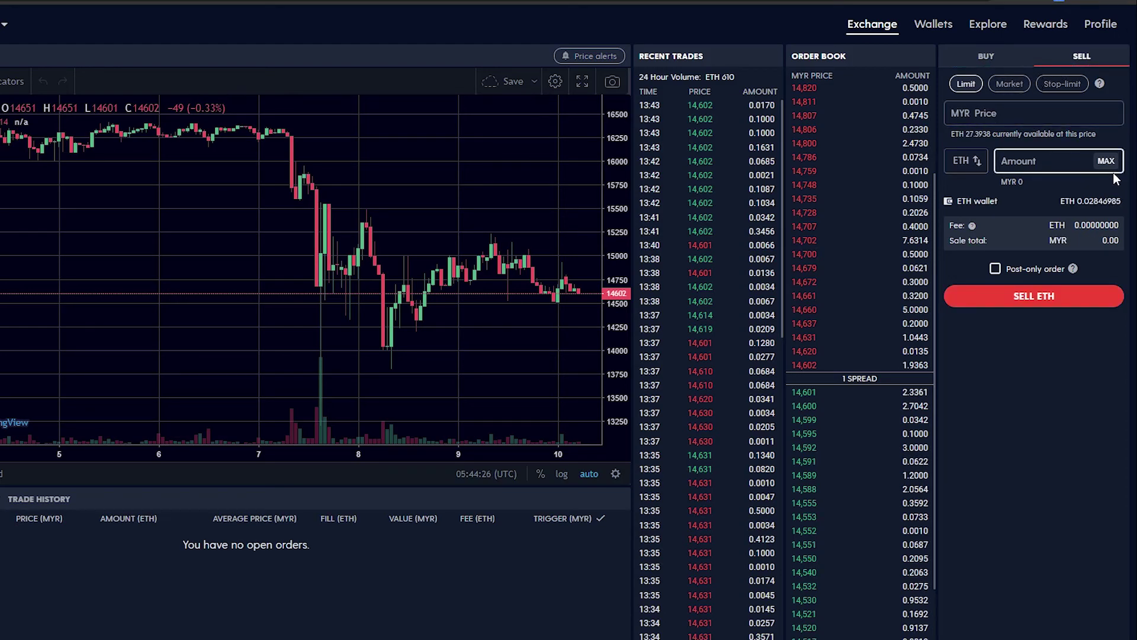
left_click(1025, 90)
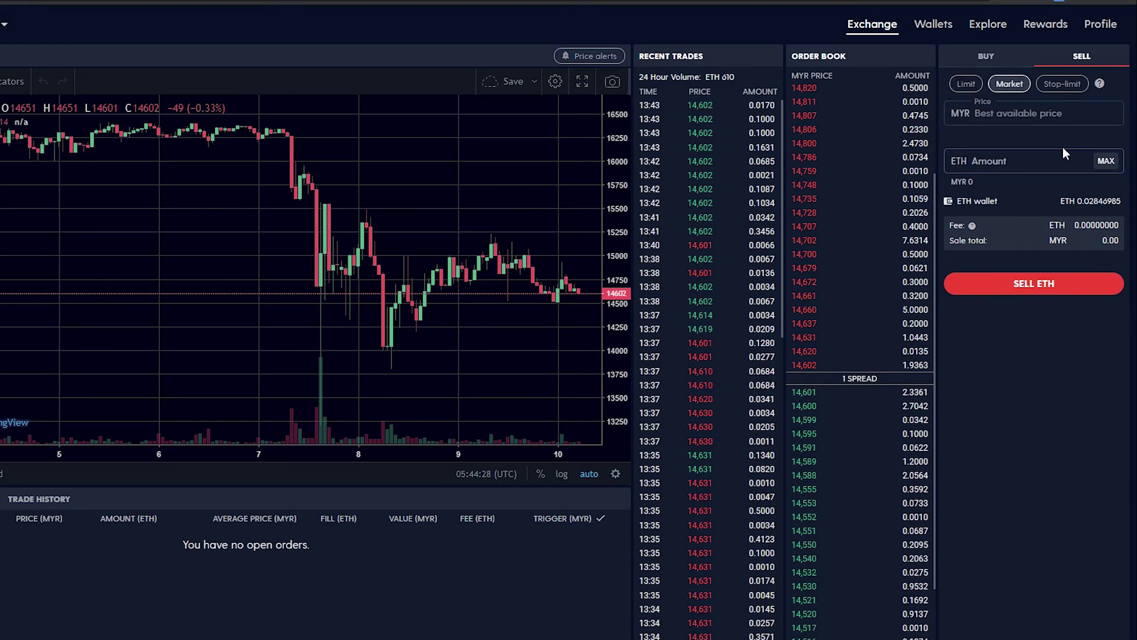
left_click(1106, 160)
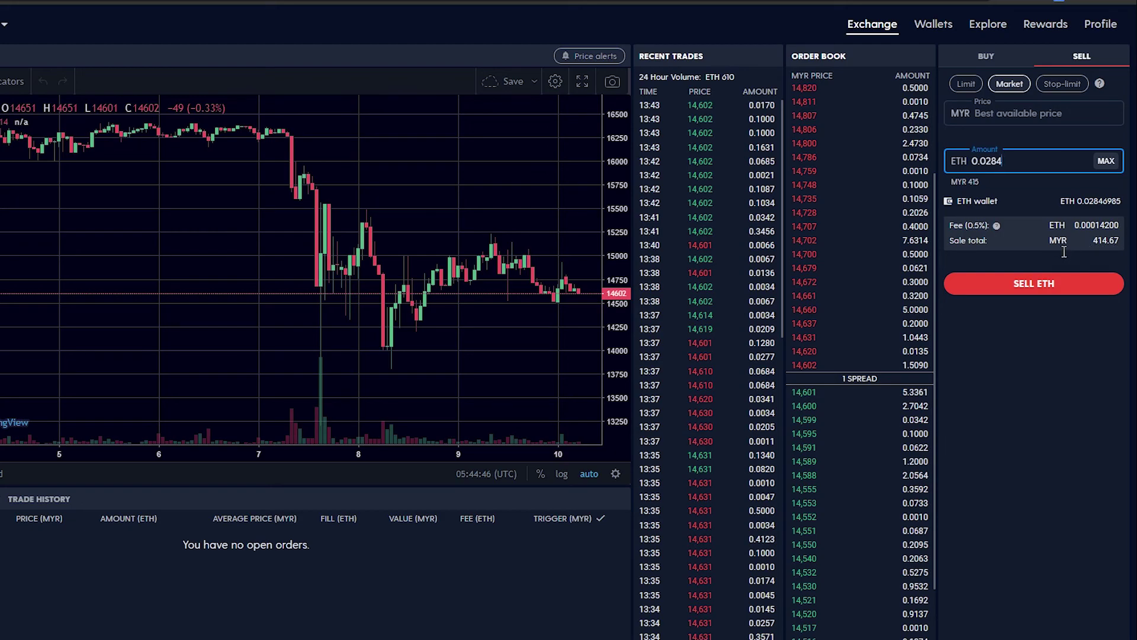
Step: Place the 0.0284 ETH market sell order, then recheck the Market order form and market list
left_click(1043, 288)
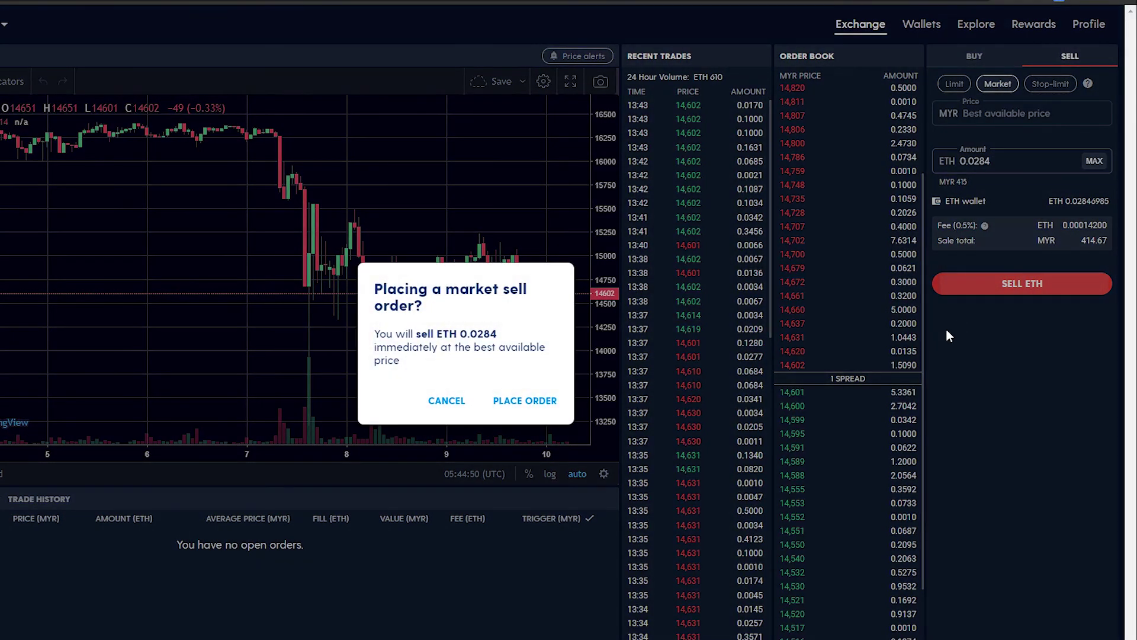
left_click(515, 403)
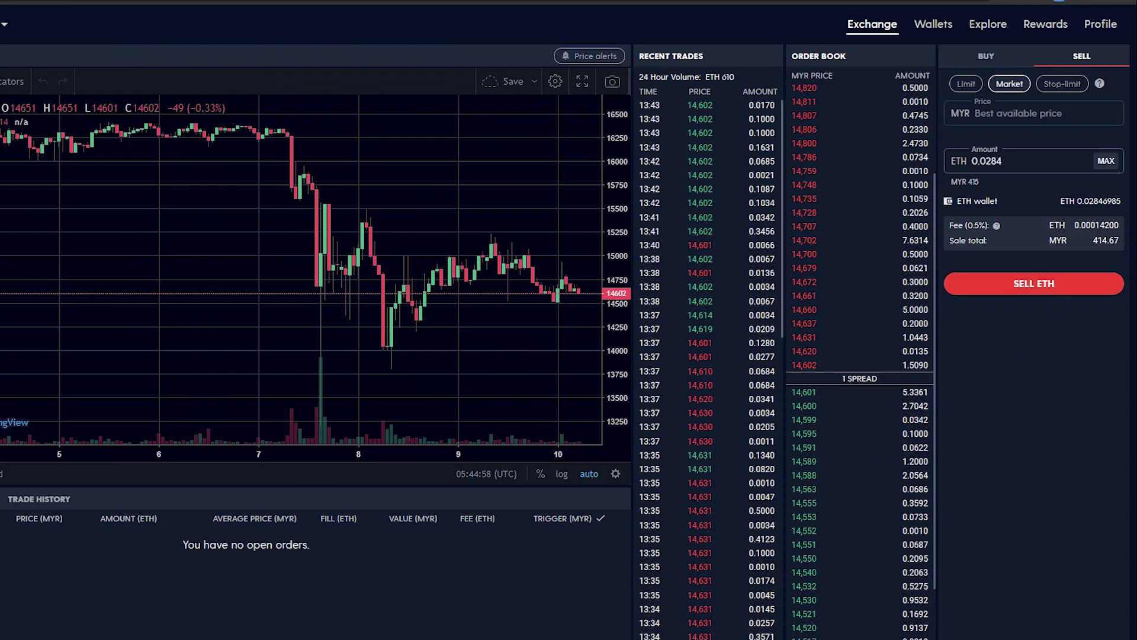
left_click(966, 84)
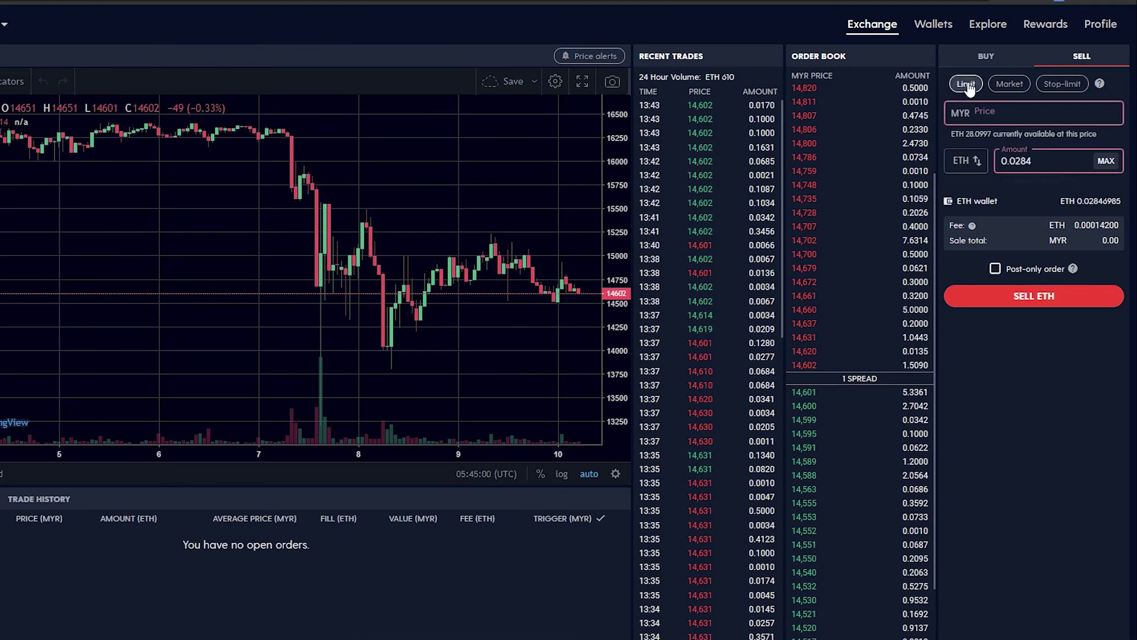
left_click(1009, 84)
left_click(1033, 161)
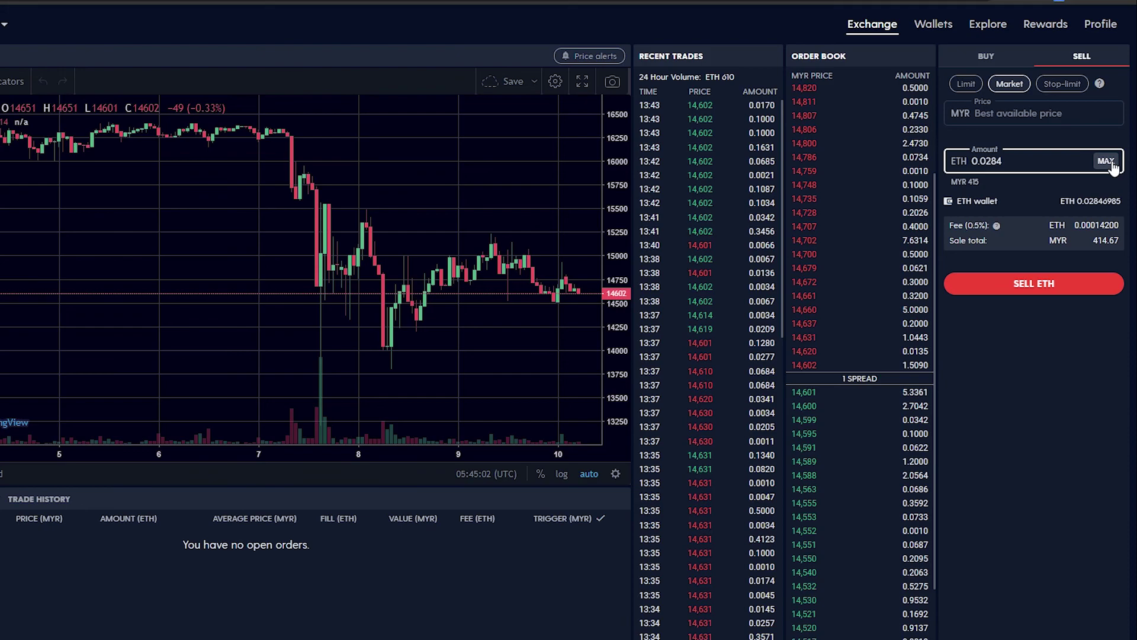
left_click(1, 36)
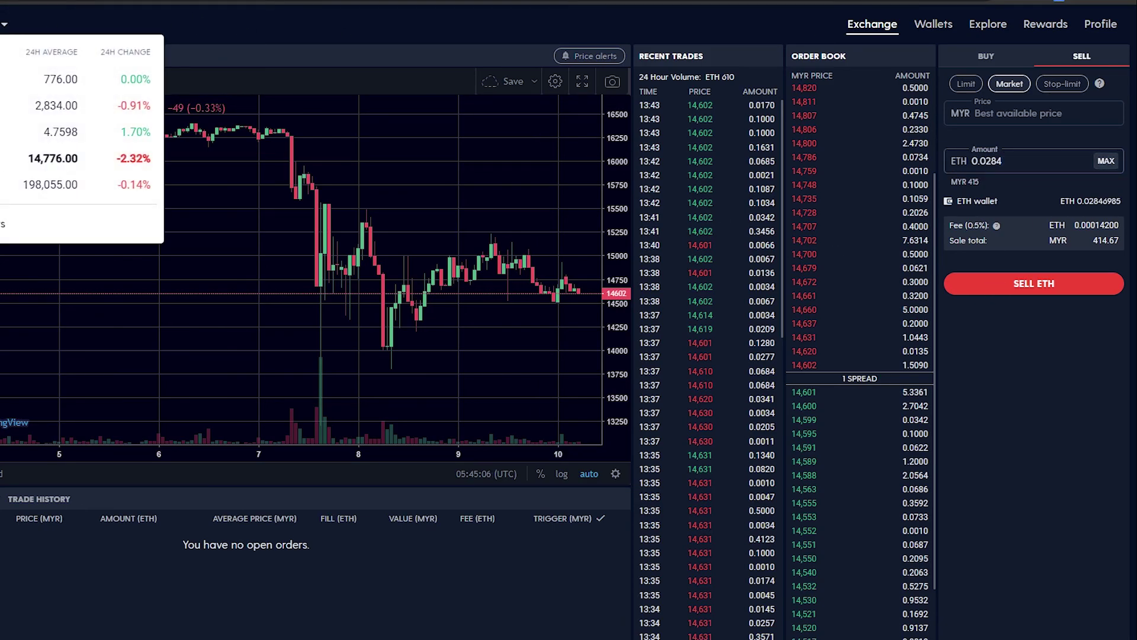